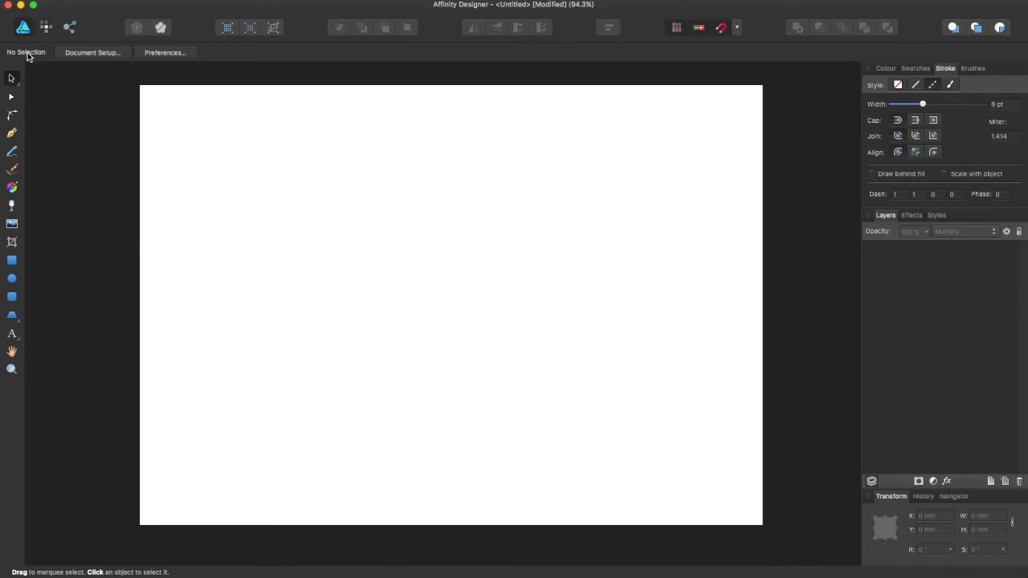
- Select the Vector Brush Tool and set its width Controller to Velocity
click(13, 171)
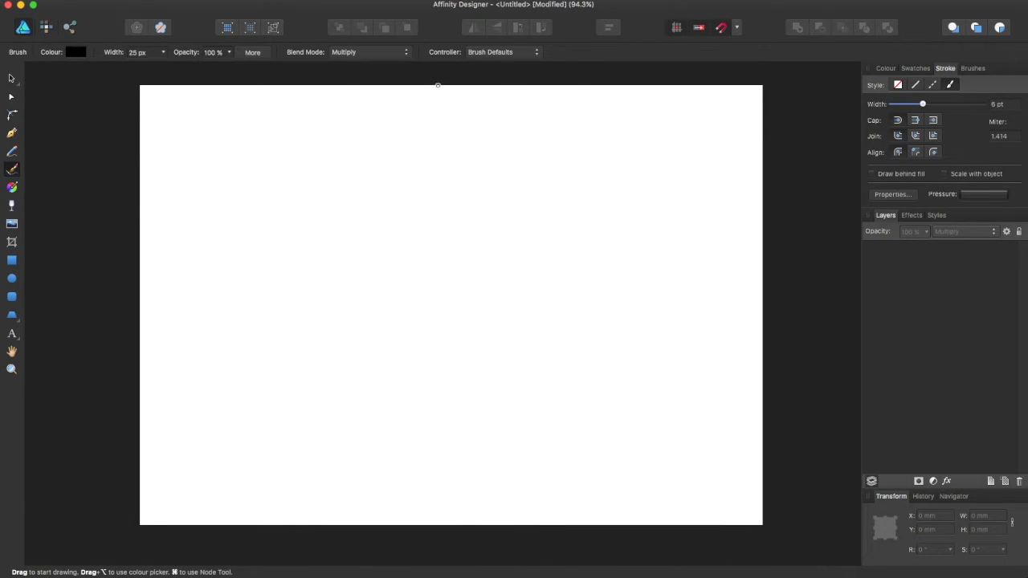
click(518, 54)
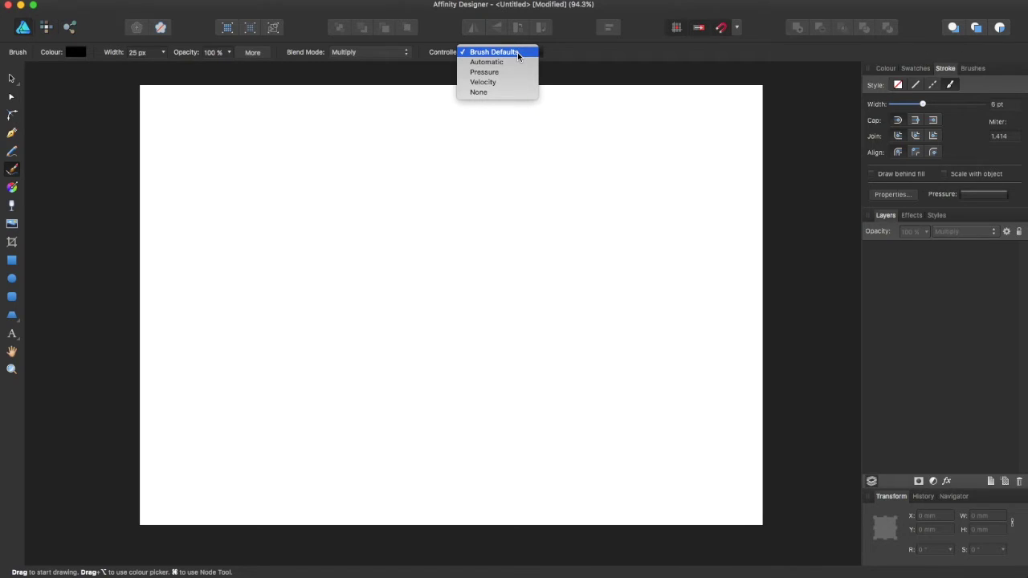
click(502, 93)
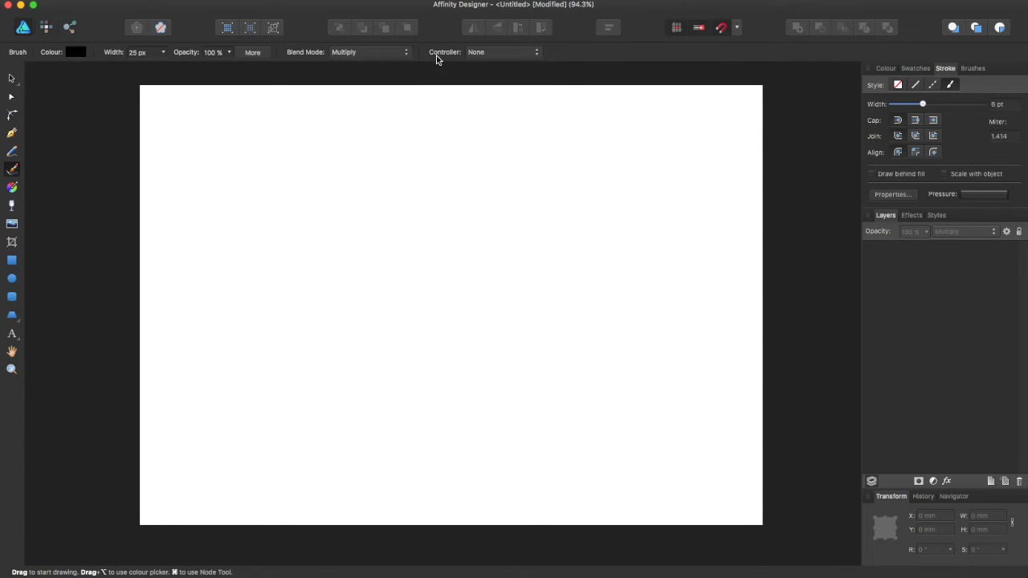
click(480, 53)
click(483, 42)
- Paint several crisscrossing speed-sensitive strokes across the page and select them all
drag(223, 169, 498, 168)
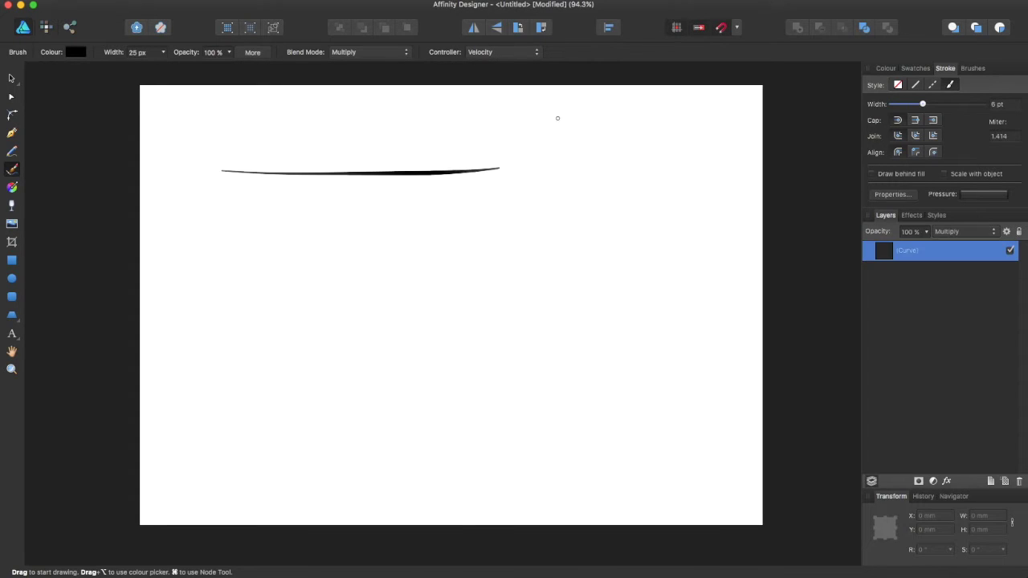
drag(564, 106, 464, 426)
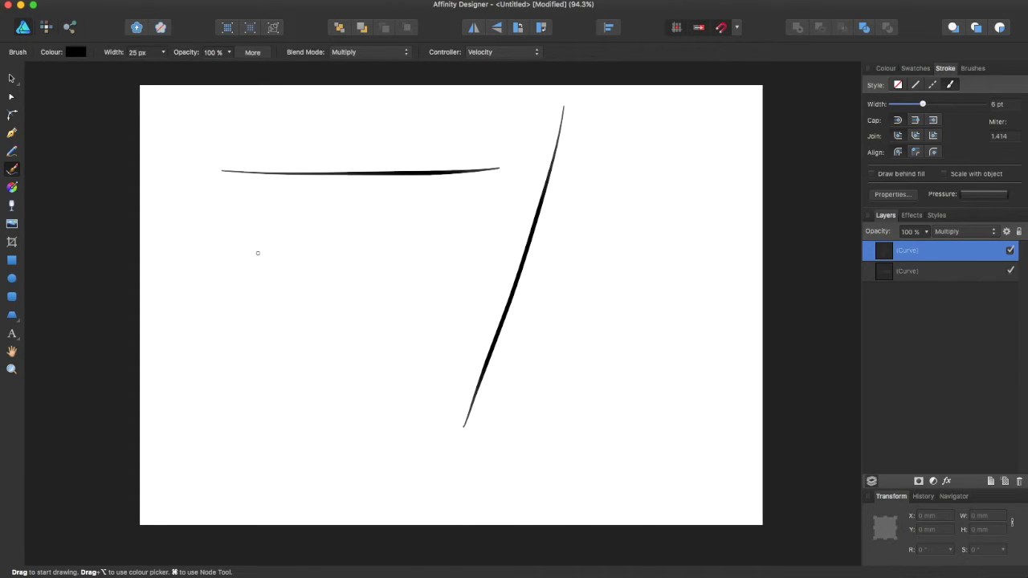
mouse_move(199, 252)
mouse_down()
mouse_move(723, 210)
mouse_move(514, 360)
mouse_move(265, 231)
mouse_up()
mouse_move(353, 256)
mouse_down()
mouse_move(465, 316)
mouse_move(362, 301)
mouse_move(393, 343)
mouse_move(374, 347)
mouse_move(415, 374)
mouse_move(511, 404)
mouse_up()
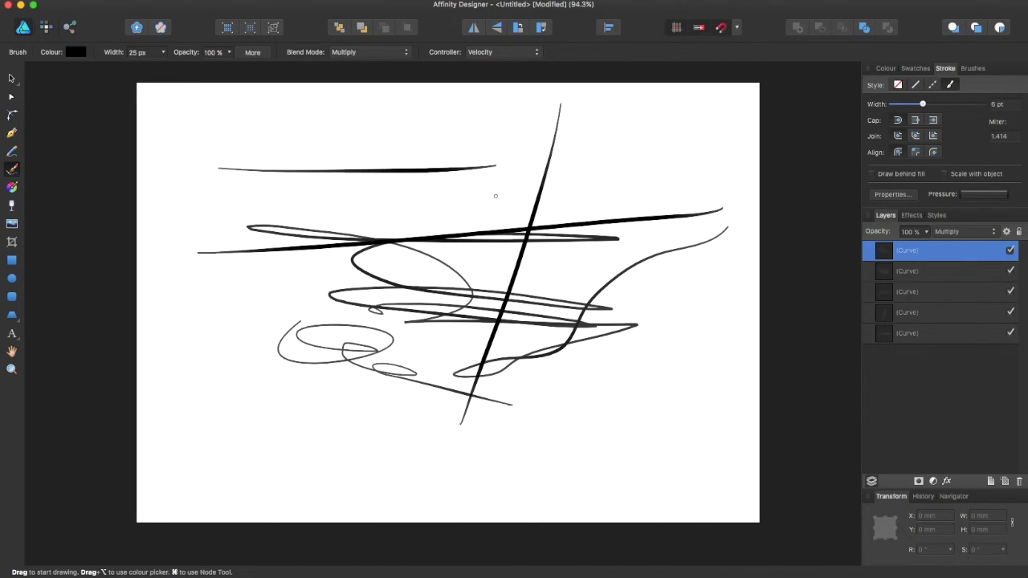
shift+click(982, 340)
- Delete the strokes, set the Controller to Pressure, and paint a looping stroke across the centre
key(Delete)
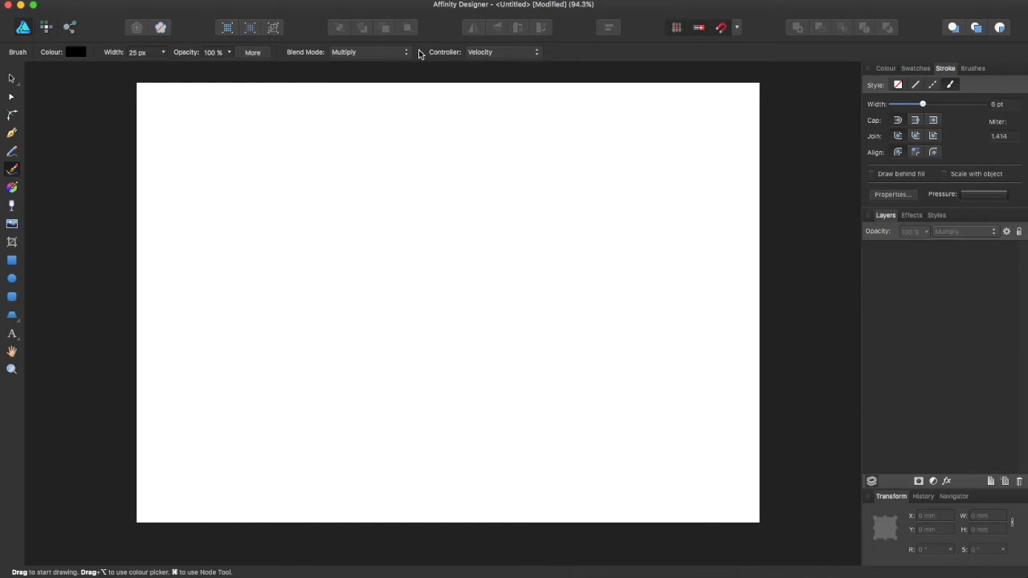
click(482, 52)
click(480, 41)
mouse_move(388, 250)
mouse_down()
mouse_move(484, 260)
mouse_move(595, 286)
mouse_move(632, 273)
mouse_up()
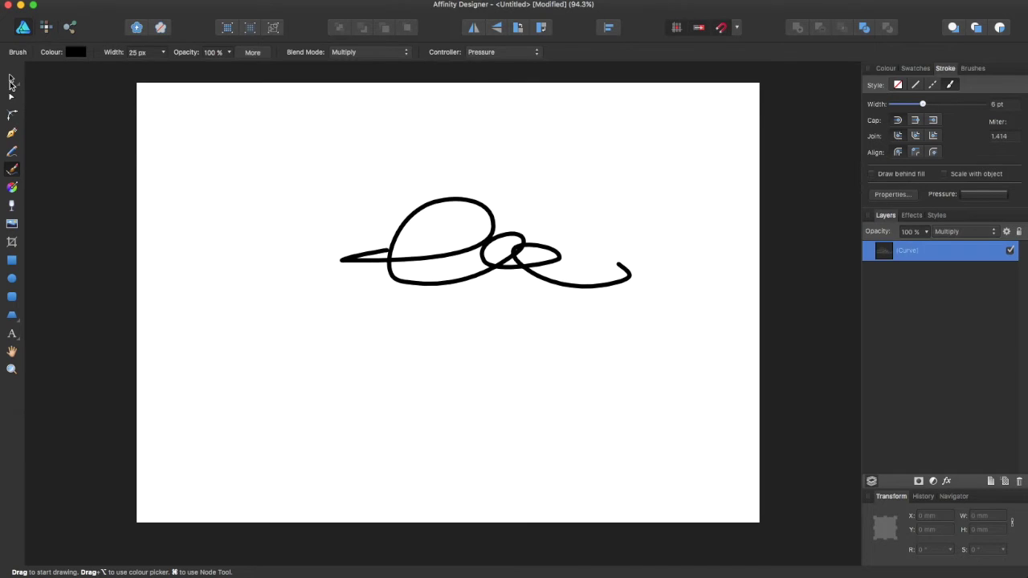
- Thin the stroke's middle in its pressure graph, then undo the edit and the stroke
click(11, 79)
click(962, 195)
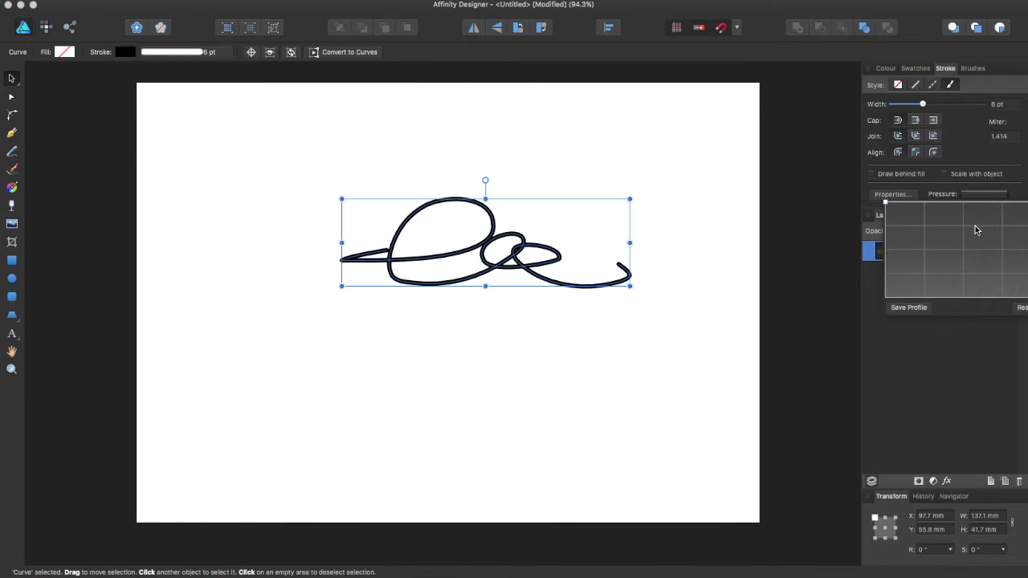
drag(964, 207, 968, 298)
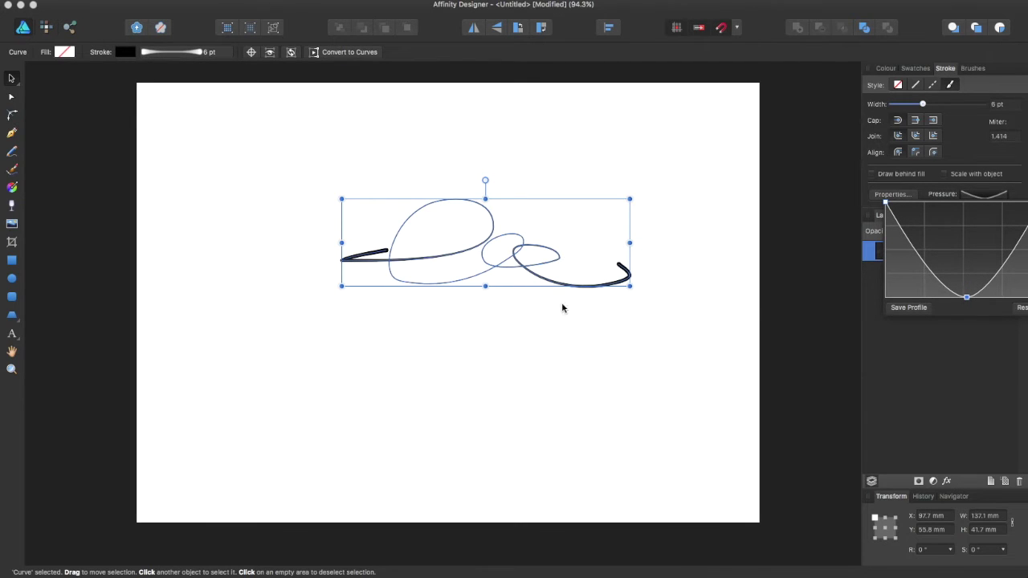
key(super+z)
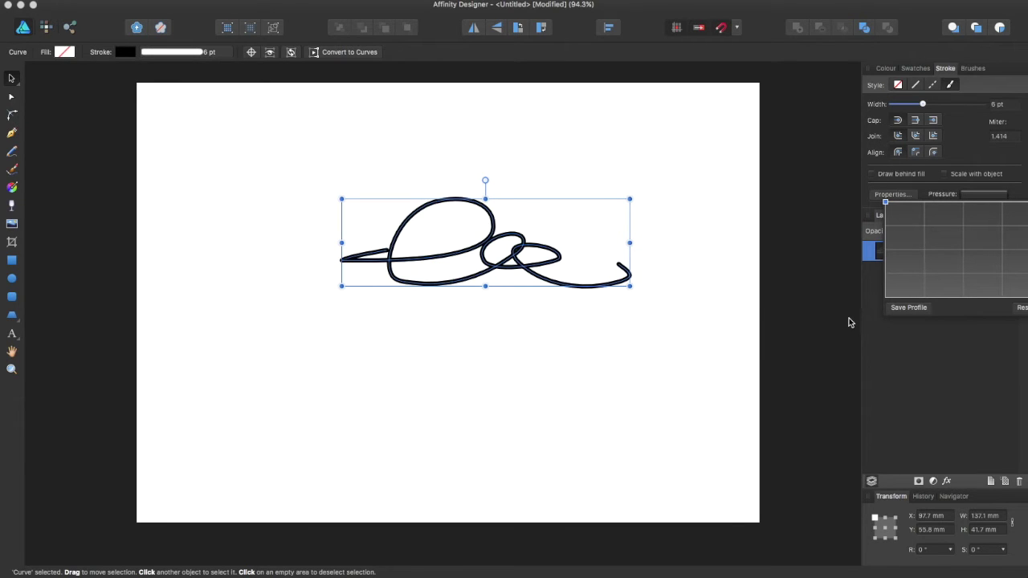
key(super+z)
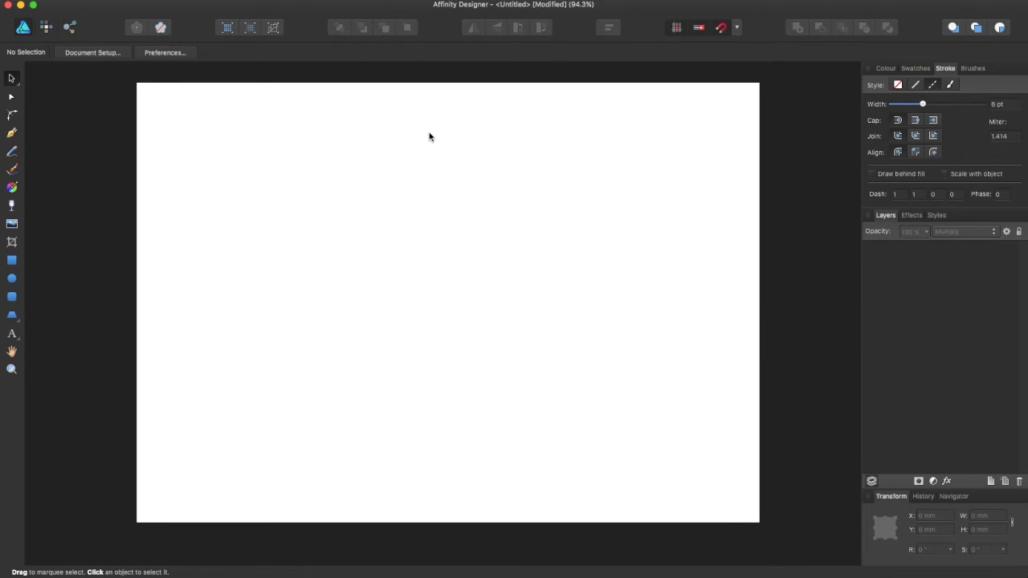
- Paint a brush line across the top of the page and set the Controller to None
click(12, 169)
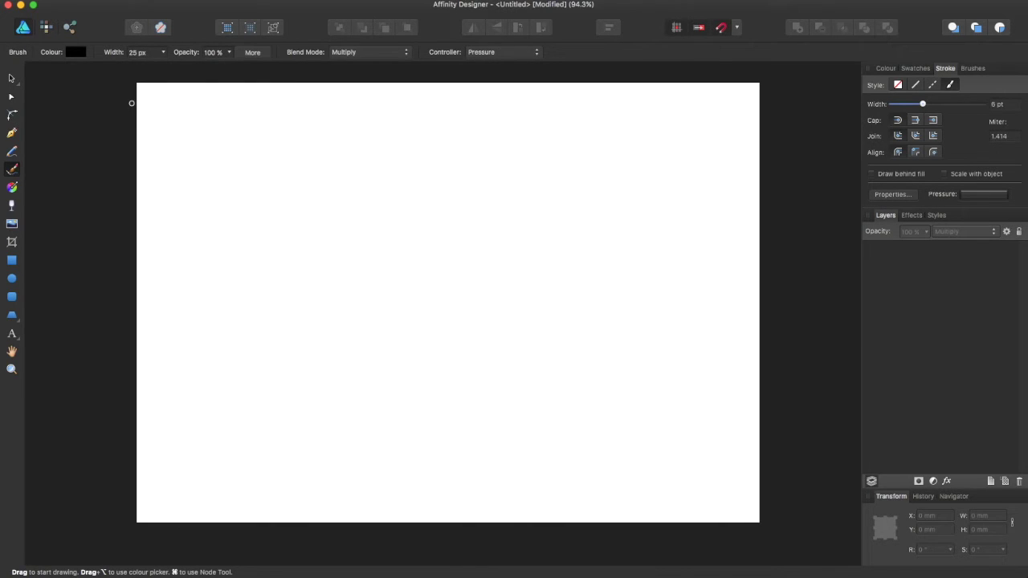
drag(138, 101, 427, 106)
click(506, 50)
click(495, 69)
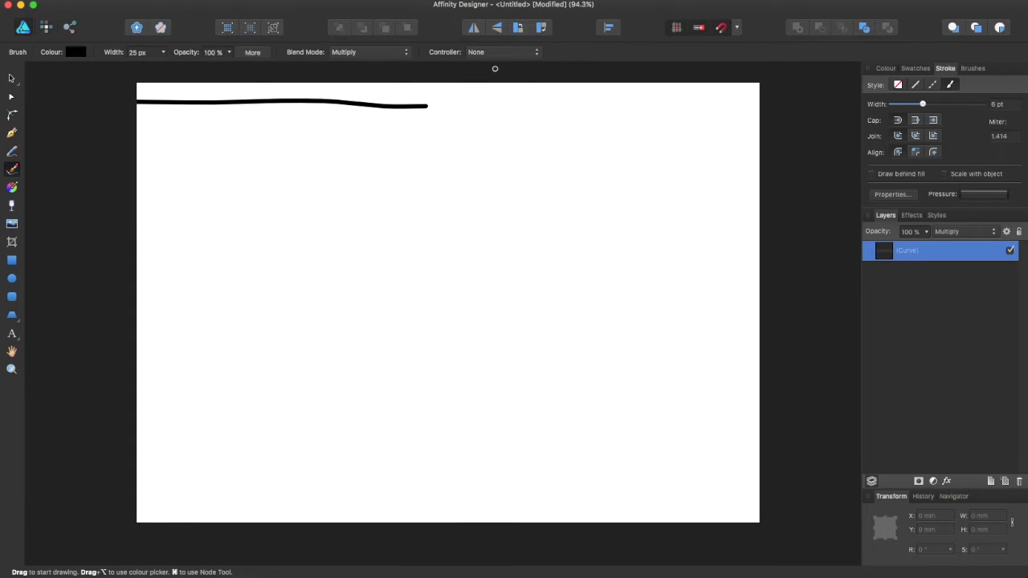
- Choose the first brush in the Brushes panel's Textured category
click(970, 68)
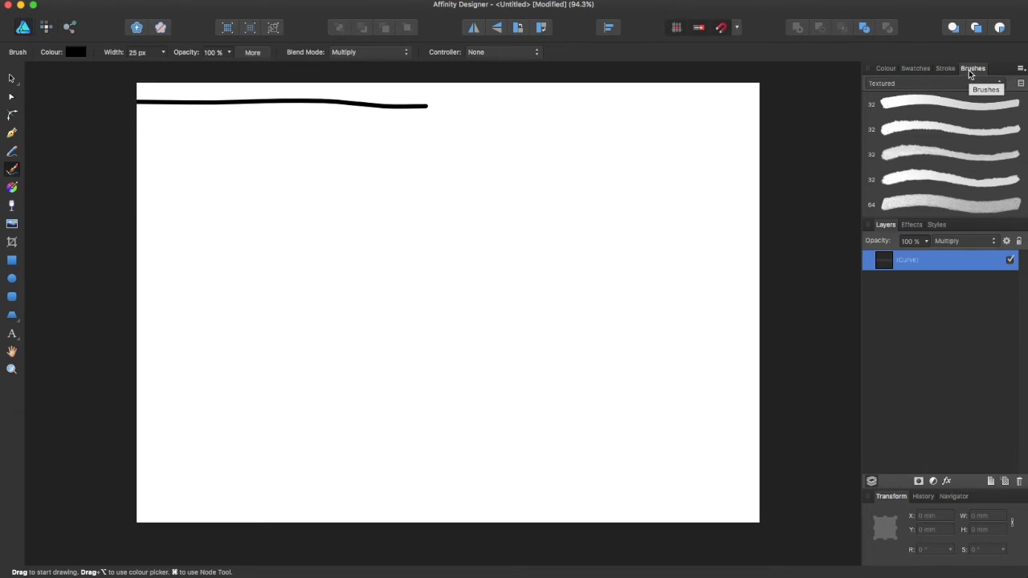
click(929, 83)
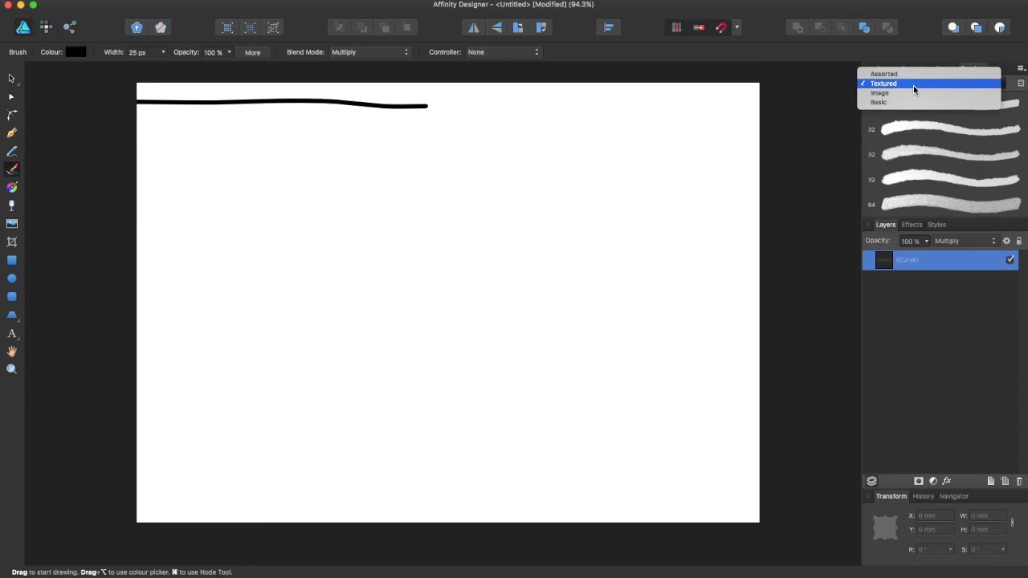
click(914, 85)
click(891, 102)
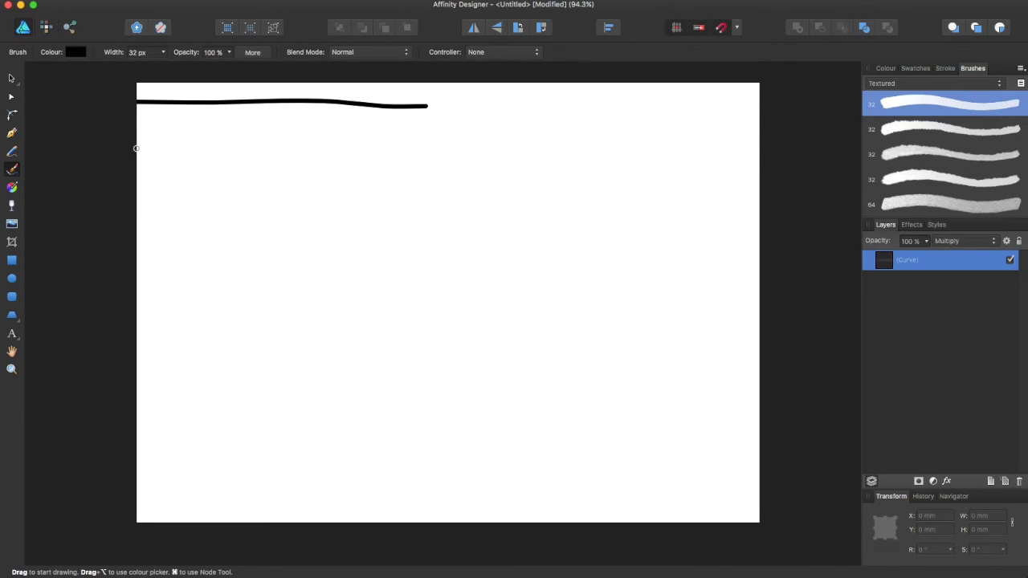
- Paint a loop, a wavy stroke and a right-side scribble with the first three Textured brushes
mouse_move(137, 147)
mouse_down()
mouse_move(231, 143)
mouse_move(328, 177)
mouse_move(337, 143)
mouse_move(396, 159)
mouse_up()
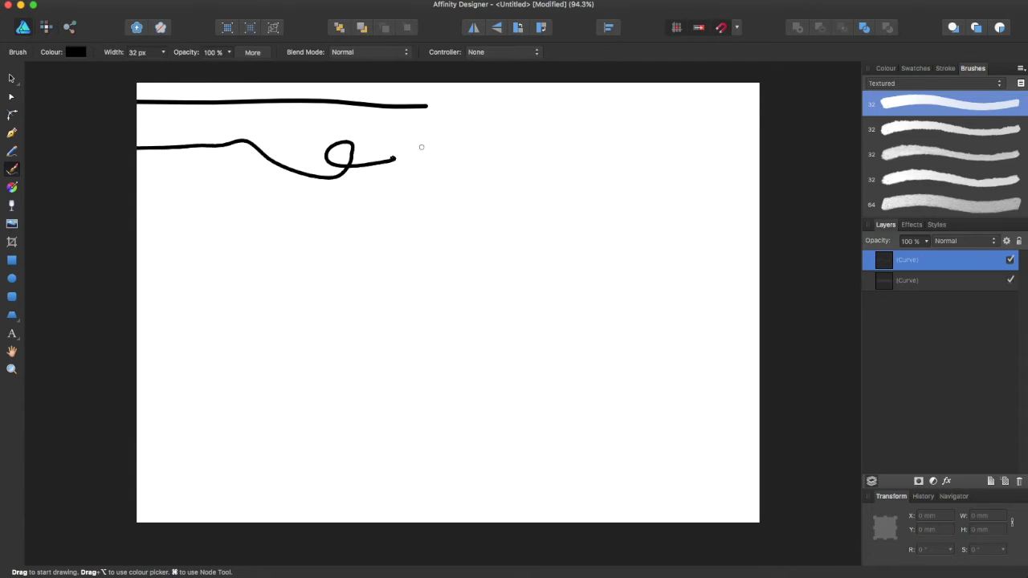
click(952, 131)
mouse_move(217, 241)
mouse_down()
mouse_move(360, 229)
mouse_move(451, 207)
mouse_up()
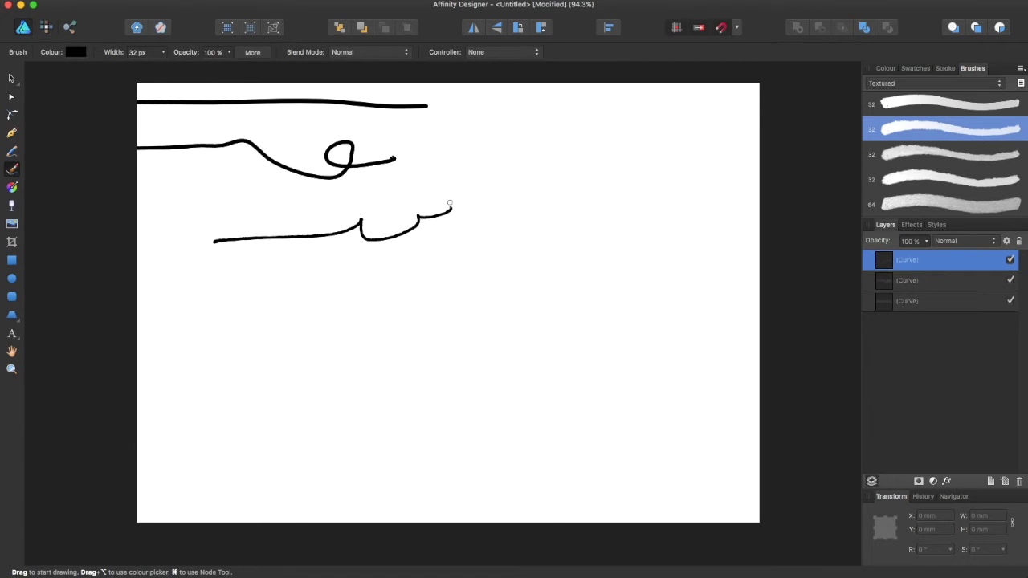
click(934, 155)
mouse_move(519, 275)
mouse_down()
mouse_move(602, 218)
mouse_move(522, 172)
mouse_move(582, 149)
mouse_up()
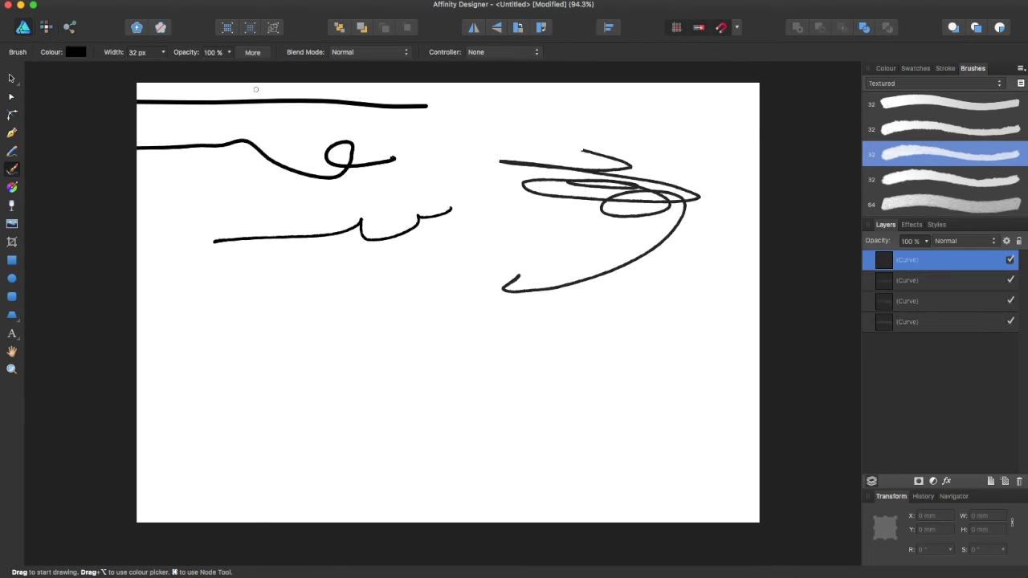
click(155, 52)
- Paint a broad fuzzy 400 px stroke across the middle, then a 45 px stroke on the left
click(163, 53)
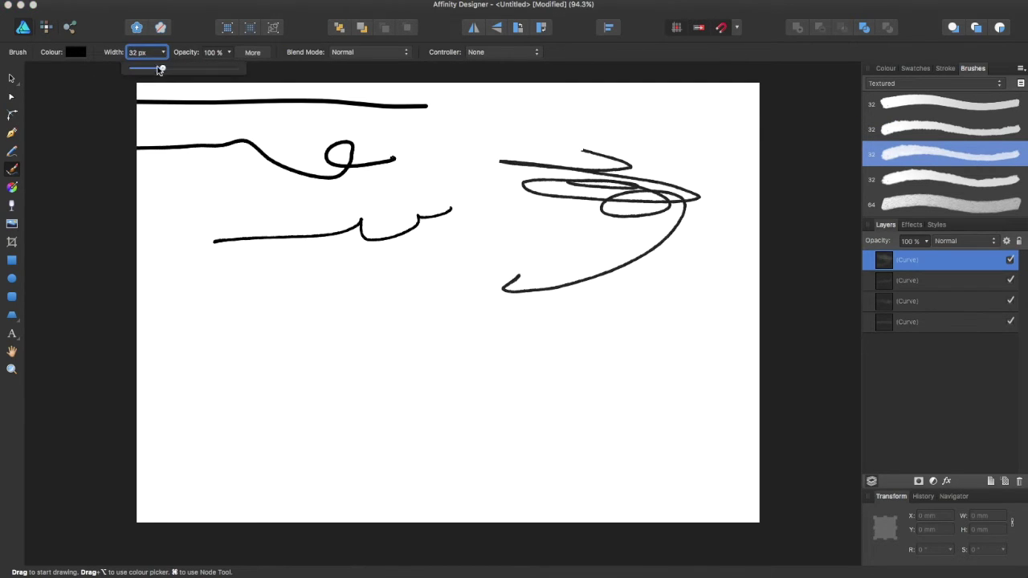
drag(163, 69, 220, 69)
mouse_move(287, 305)
mouse_down()
mouse_move(380, 258)
mouse_move(525, 258)
mouse_move(612, 291)
mouse_move(621, 243)
mouse_up()
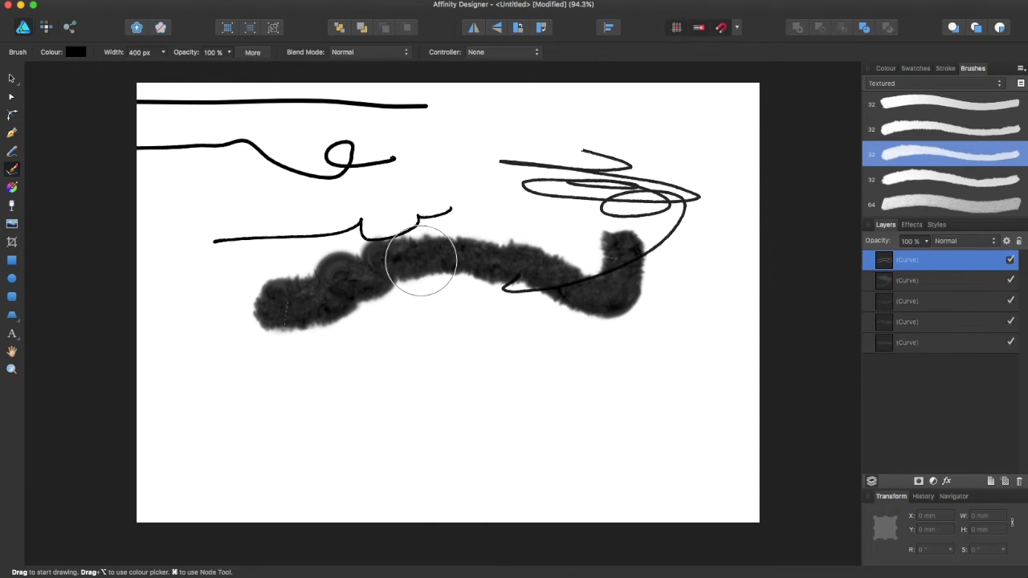
click(163, 54)
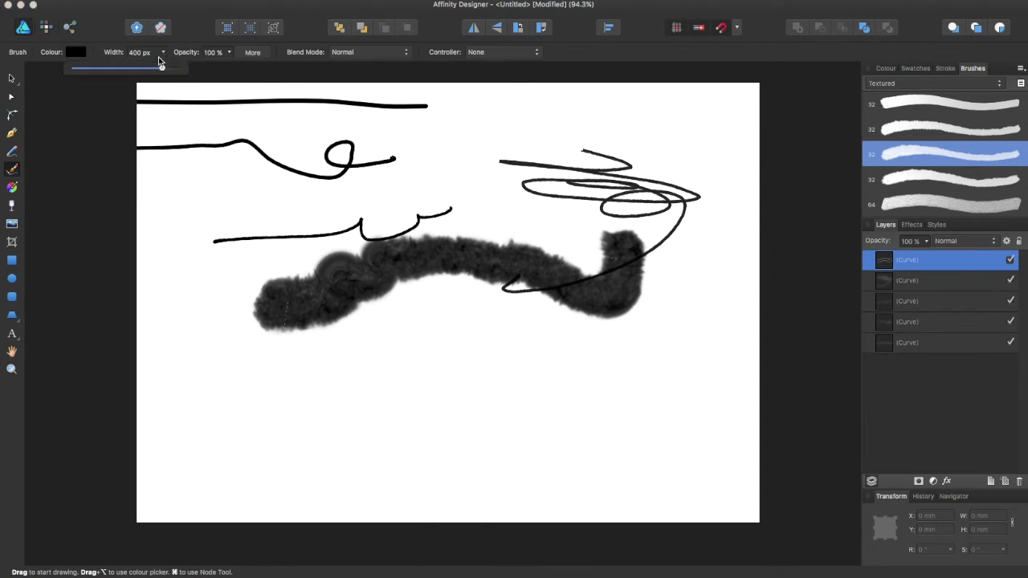
drag(160, 69, 114, 72)
mouse_move(174, 284)
mouse_down()
mouse_move(268, 262)
mouse_move(172, 195)
mouse_move(263, 185)
mouse_up()
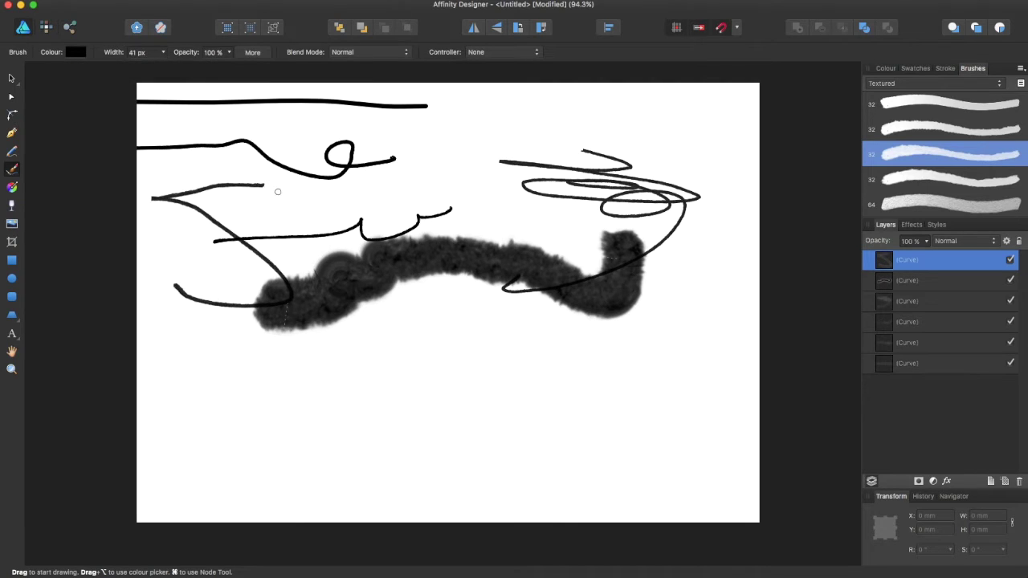
- Paint an 85 px stroke top right and a 64 px textured loop, then select all strokes
click(163, 52)
drag(159, 69, 178, 69)
mouse_move(568, 183)
mouse_down()
mouse_move(499, 150)
mouse_move(500, 130)
mouse_move(580, 131)
mouse_up()
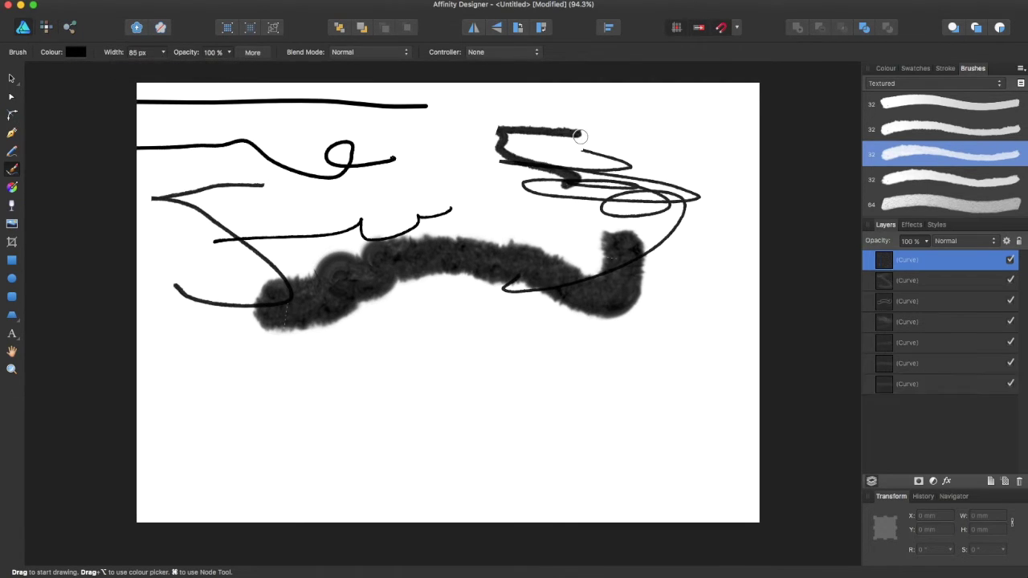
click(934, 205)
mouse_move(692, 308)
mouse_down()
mouse_move(645, 243)
mouse_move(677, 239)
mouse_move(598, 144)
mouse_move(687, 100)
mouse_move(728, 104)
mouse_up()
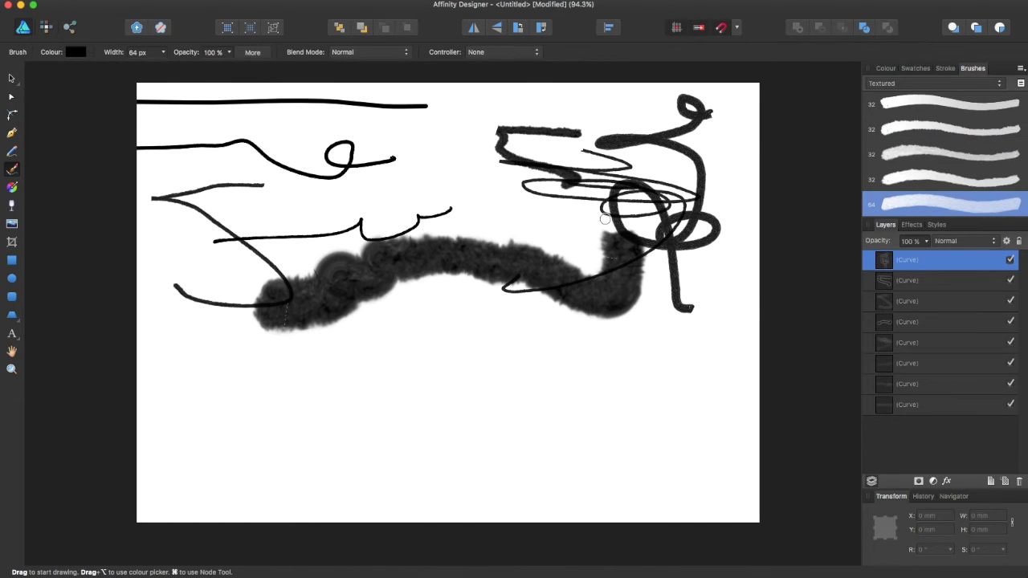
shift+click(932, 404)
- Delete the strokes, switch to the Image brush category, and paint a chain across the upper left
key(Delete)
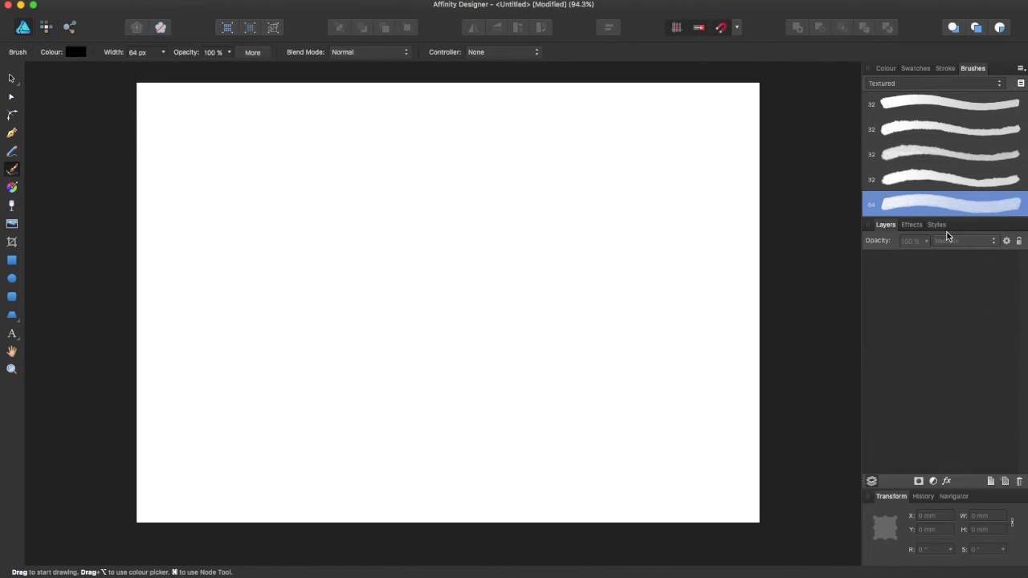
click(898, 83)
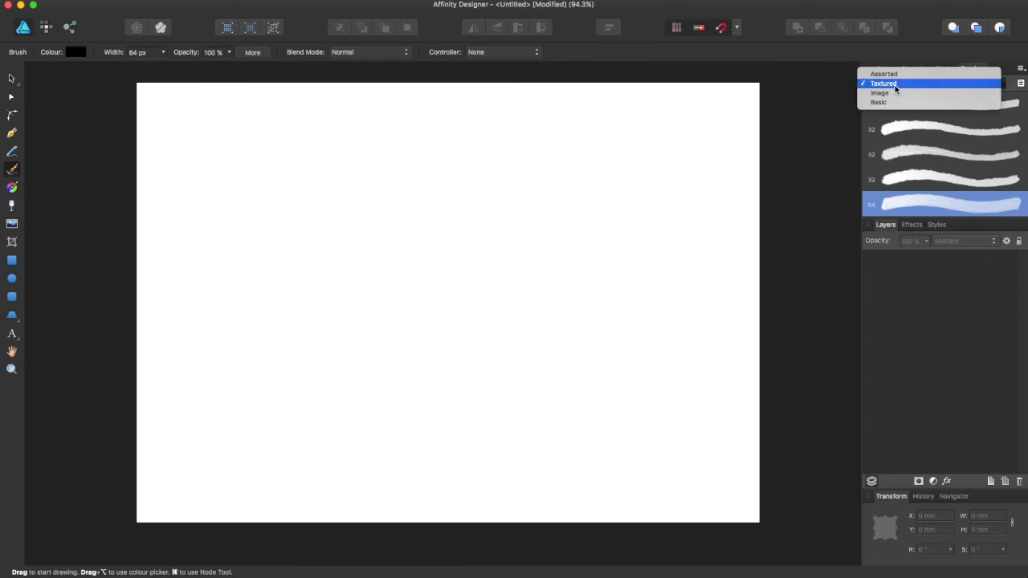
click(893, 93)
scroll(911, 176, down, 2)
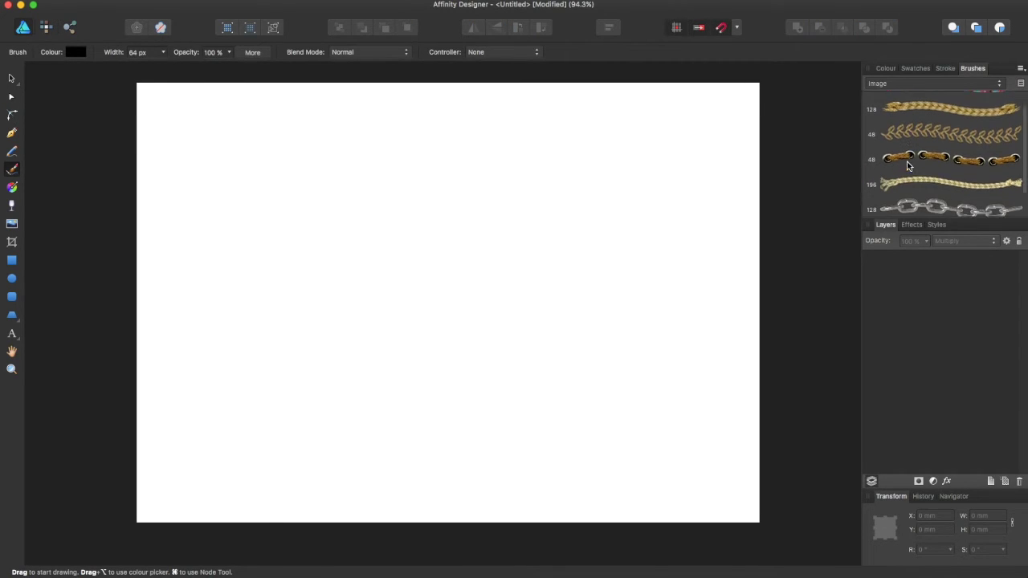
click(918, 198)
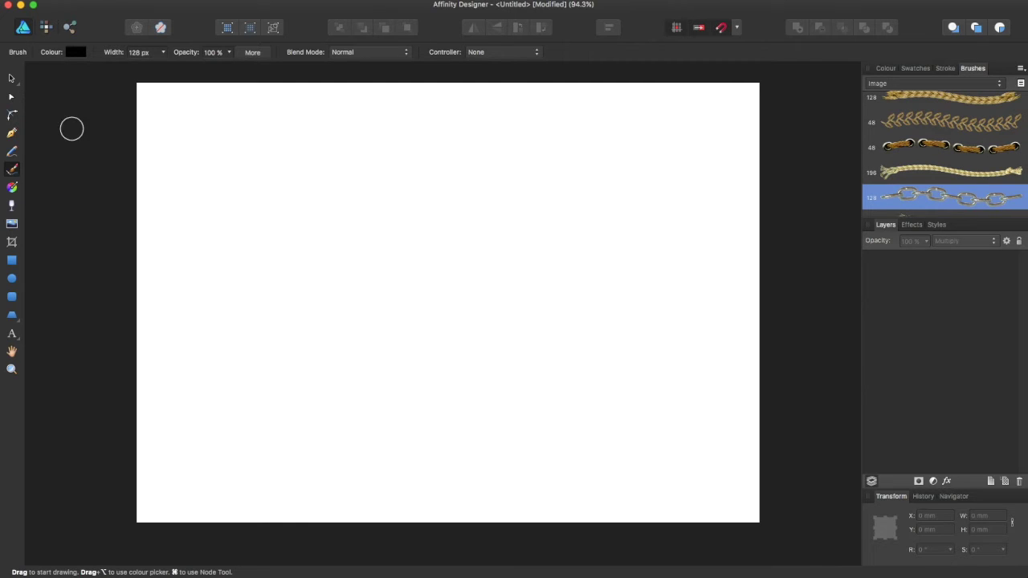
mouse_move(137, 131)
mouse_down()
mouse_move(275, 142)
mouse_move(319, 171)
mouse_move(366, 117)
mouse_move(391, 150)
mouse_move(405, 199)
mouse_move(405, 119)
mouse_move(388, 112)
mouse_move(292, 149)
mouse_move(355, 217)
mouse_up()
- Paint a 48 px leaf-rope loop and 196 px rope strokes beneath the chain
click(908, 120)
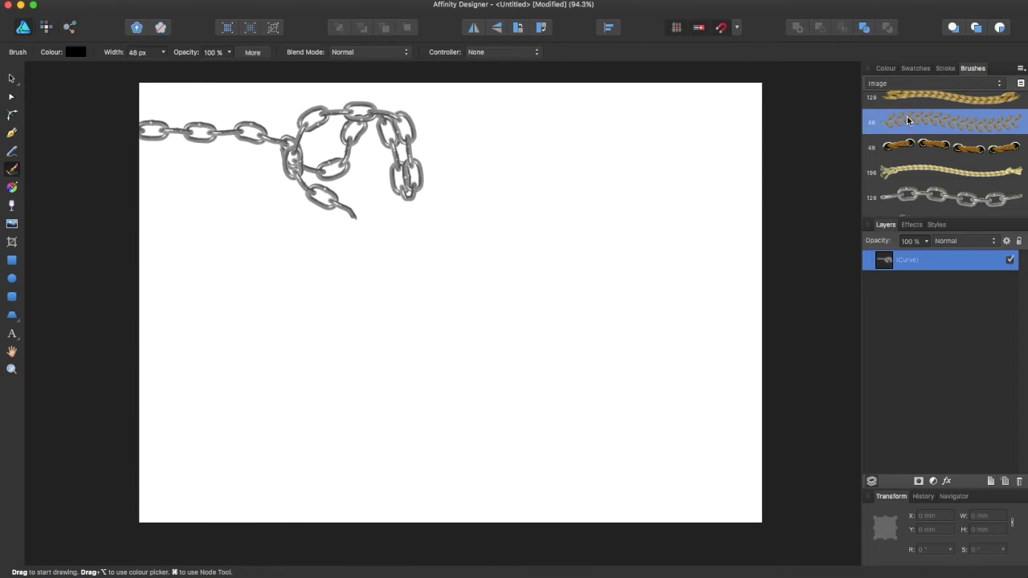
mouse_move(670, 124)
mouse_down()
mouse_move(672, 203)
mouse_move(523, 146)
mouse_move(652, 166)
mouse_move(735, 120)
mouse_up()
click(948, 170)
mouse_move(302, 215)
mouse_down()
mouse_move(514, 275)
mouse_move(582, 199)
mouse_up()
mouse_move(453, 186)
mouse_down()
mouse_move(408, 368)
mouse_move(619, 277)
mouse_up()
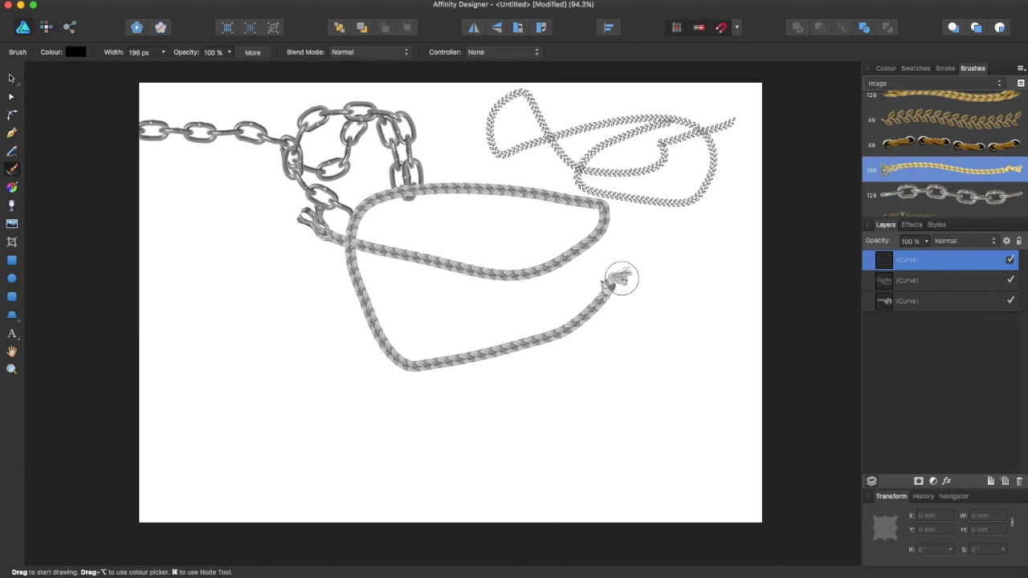
- Paint a striped stroke on the right and zipper scribbles lower left, then delete all strokes
scroll(920, 110, up, 2)
click(921, 104)
mouse_move(671, 366)
mouse_down()
mouse_move(727, 221)
mouse_move(679, 339)
mouse_move(774, 277)
mouse_move(610, 289)
mouse_up()
scroll(808, 276, down, 1)
scroll(916, 168, down, 3)
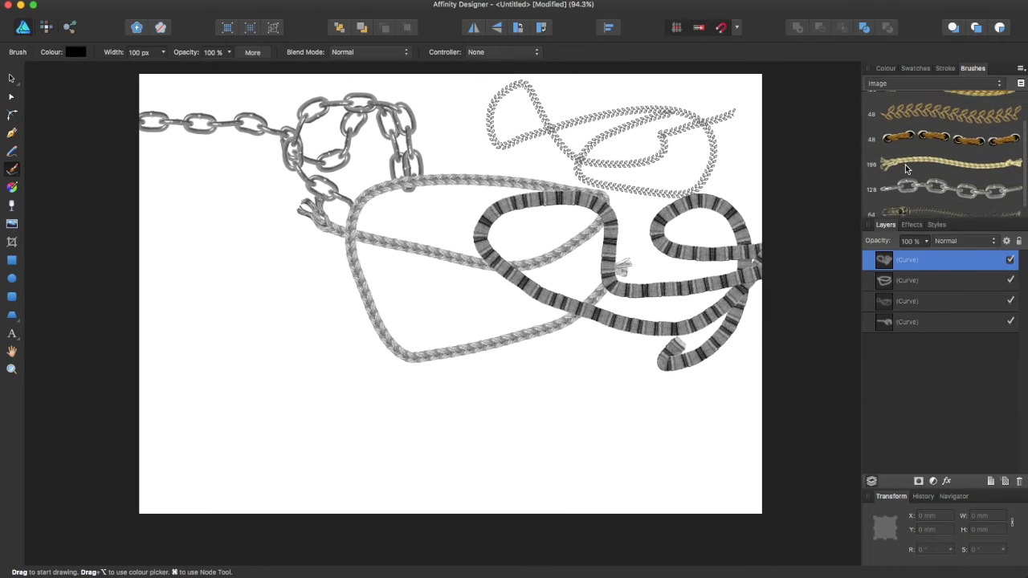
click(911, 199)
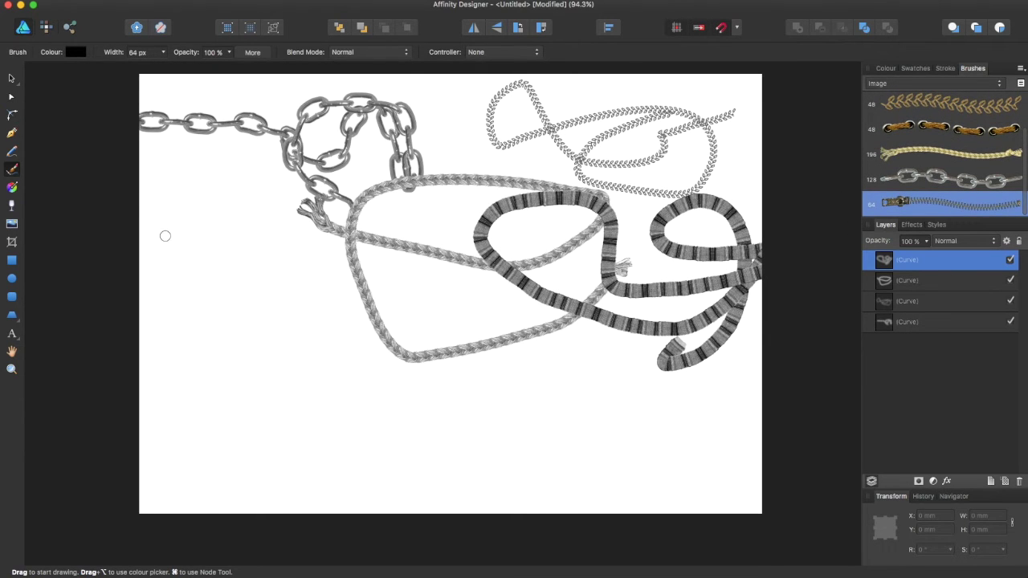
mouse_move(163, 232)
mouse_down()
mouse_move(189, 240)
mouse_move(248, 364)
mouse_move(141, 321)
mouse_move(328, 477)
mouse_move(297, 360)
mouse_move(462, 406)
mouse_move(482, 325)
mouse_move(597, 367)
mouse_move(557, 380)
mouse_move(386, 321)
mouse_move(506, 438)
mouse_move(494, 459)
mouse_move(190, 430)
mouse_move(195, 460)
mouse_move(313, 482)
mouse_move(305, 436)
mouse_move(357, 442)
mouse_up()
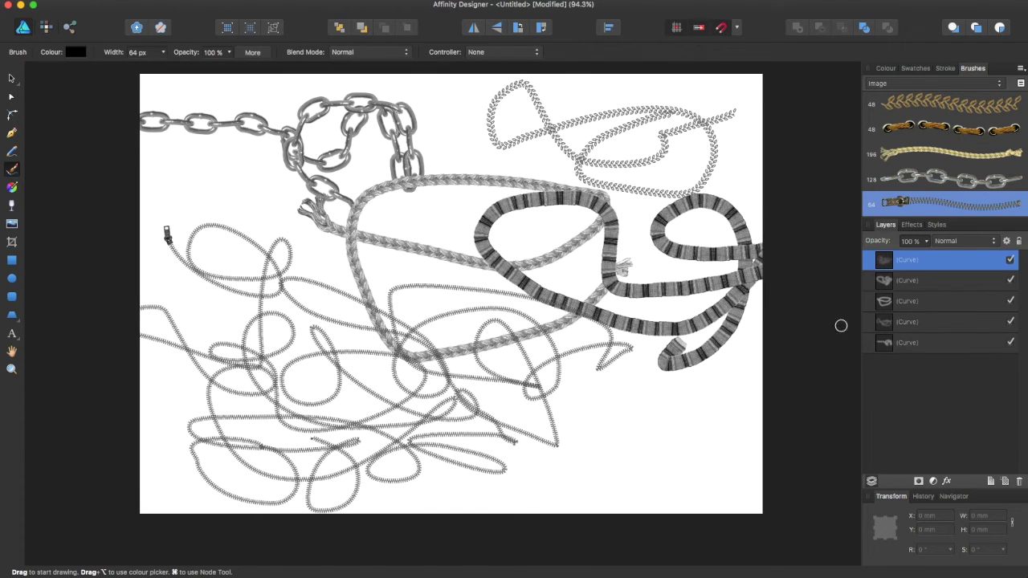
shift+click(925, 342)
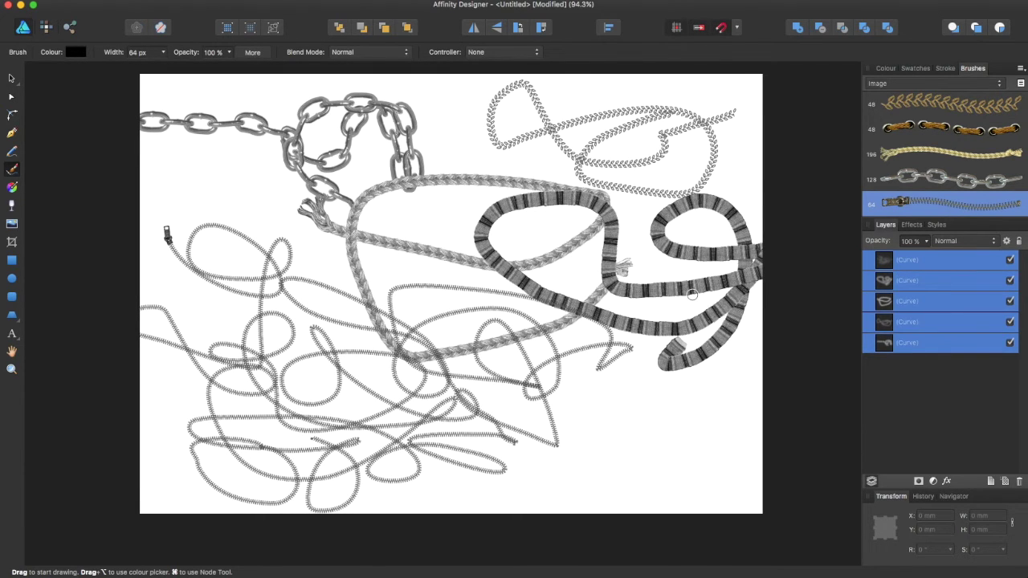
key(Delete)
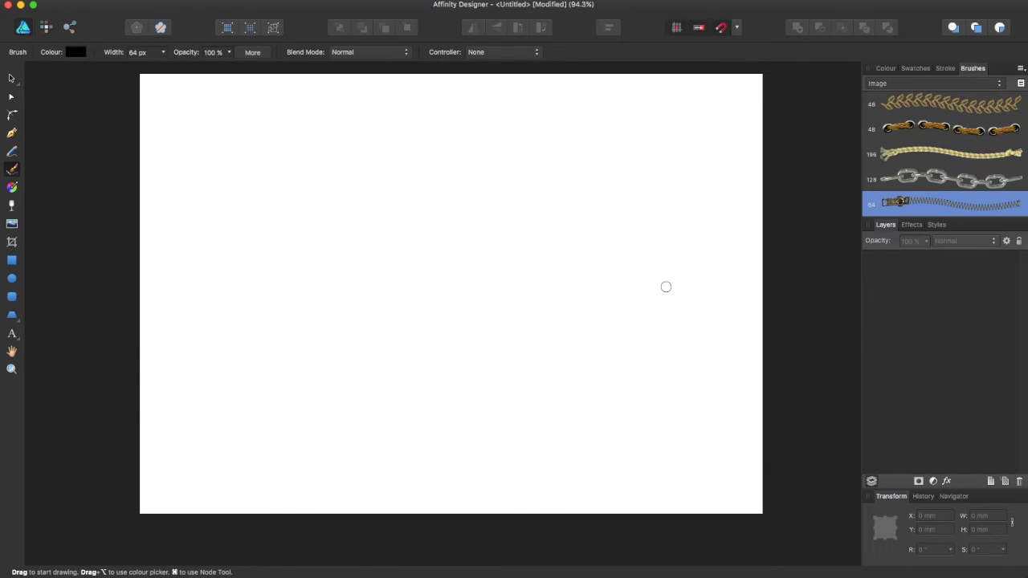
- Switch to the Assorted brush category and draw a thin curved stroke with the 16 px round brush
click(893, 84)
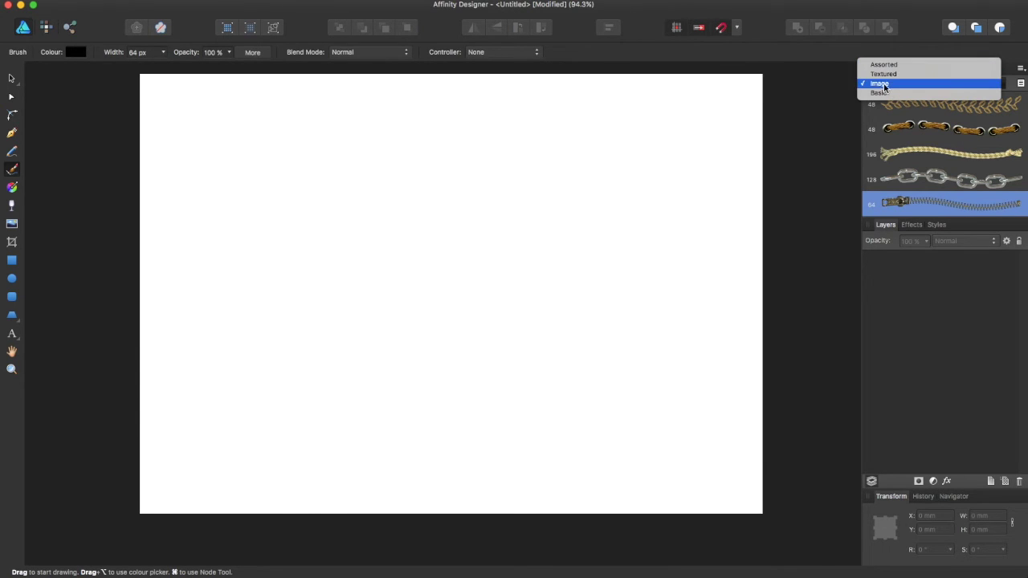
click(884, 73)
scroll(926, 172, up, 10)
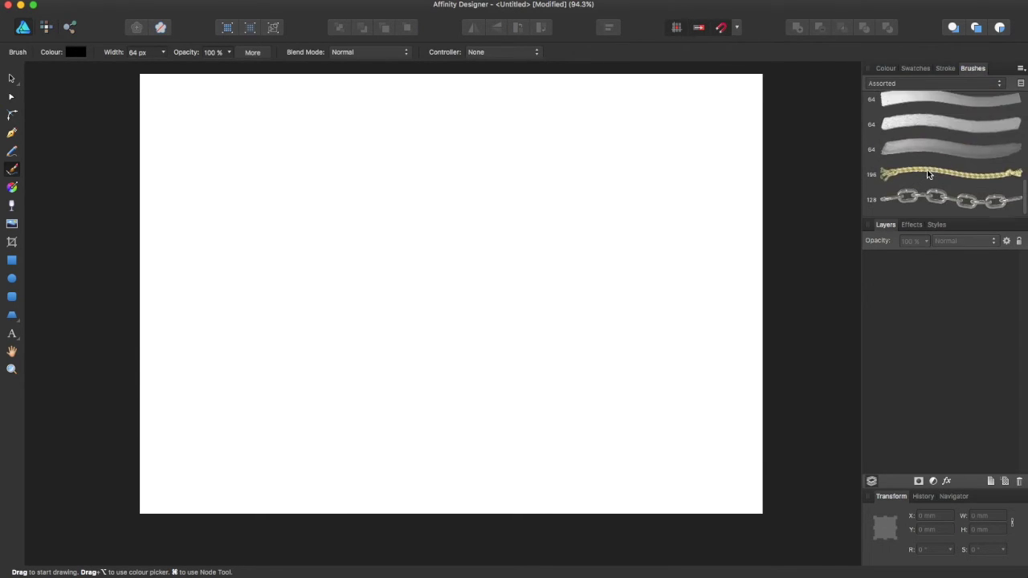
scroll(928, 122, down, 1)
click(925, 146)
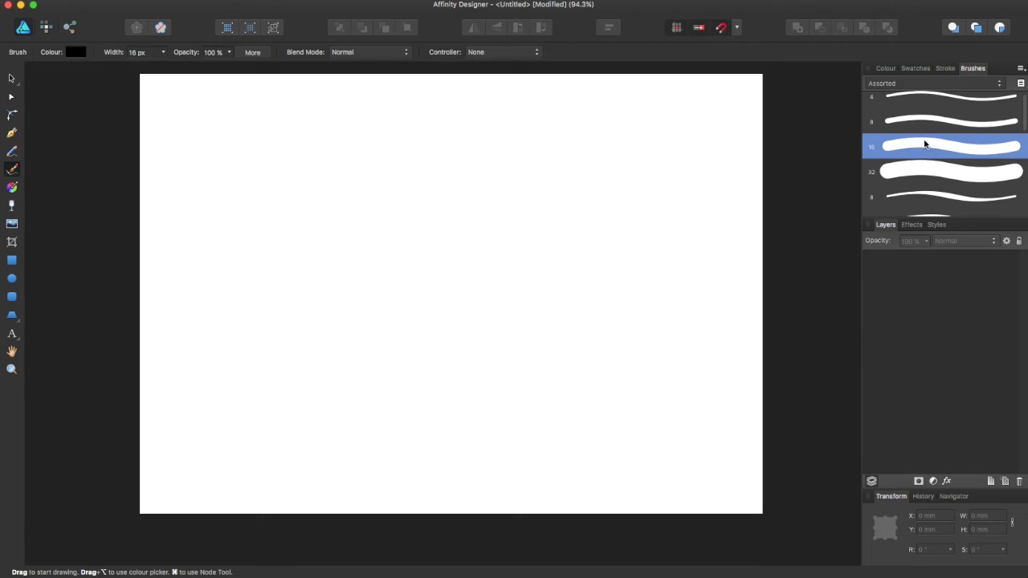
mouse_move(572, 183)
mouse_down()
mouse_move(500, 184)
mouse_move(712, 231)
mouse_up()
- Draw three thick looping black strokes with the 32 px round brush
click(894, 172)
mouse_move(607, 294)
mouse_down()
mouse_move(579, 187)
mouse_move(667, 245)
mouse_up()
mouse_move(527, 114)
mouse_down()
mouse_move(653, 156)
mouse_move(727, 156)
mouse_up()
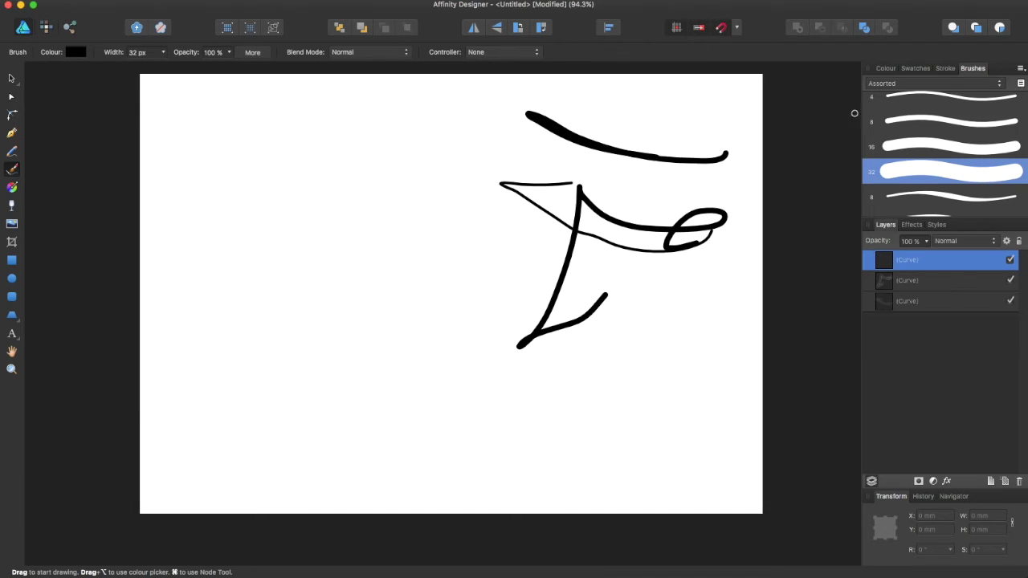
scroll(894, 125, up, 1)
mouse_move(649, 226)
mouse_down()
mouse_move(440, 213)
mouse_move(447, 287)
mouse_up()
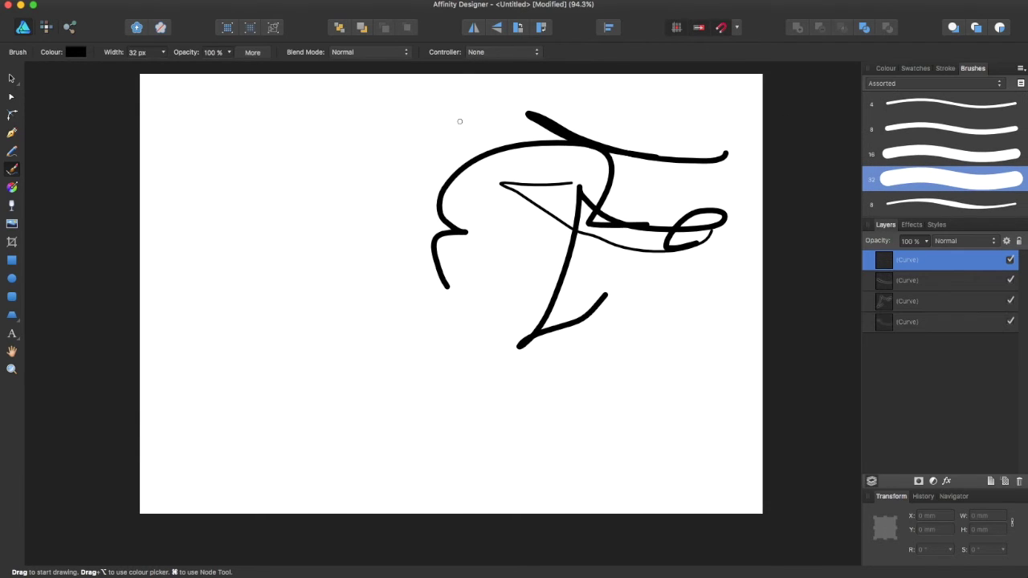
click(149, 57)
- Paint a huge black 1024 px blob over the page's left side
drag(155, 68, 237, 69)
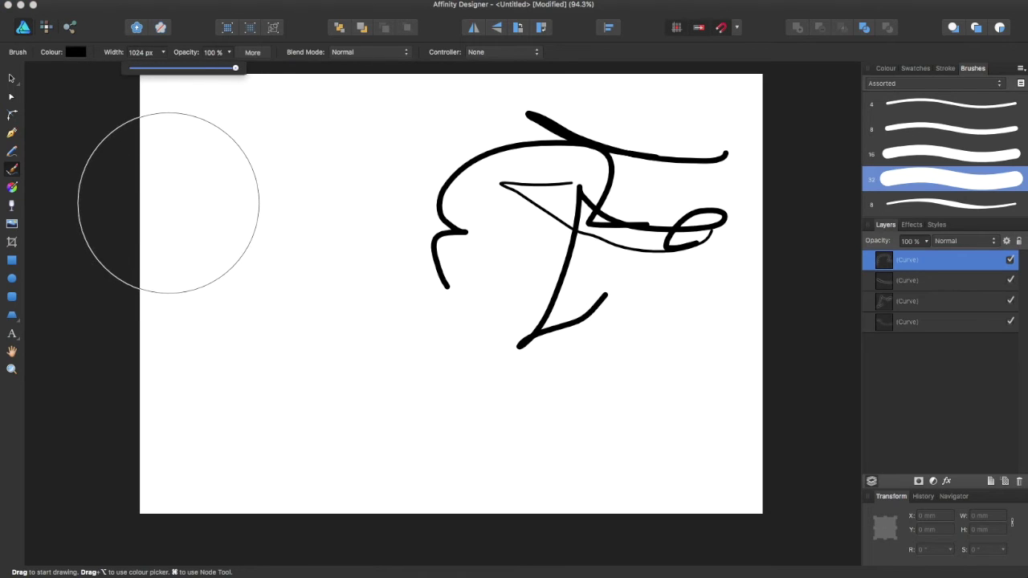
mouse_move(169, 202)
mouse_down()
mouse_move(305, 228)
mouse_move(382, 278)
mouse_move(351, 192)
mouse_move(237, 308)
mouse_move(305, 325)
mouse_move(346, 191)
mouse_move(382, 215)
mouse_move(357, 193)
mouse_up()
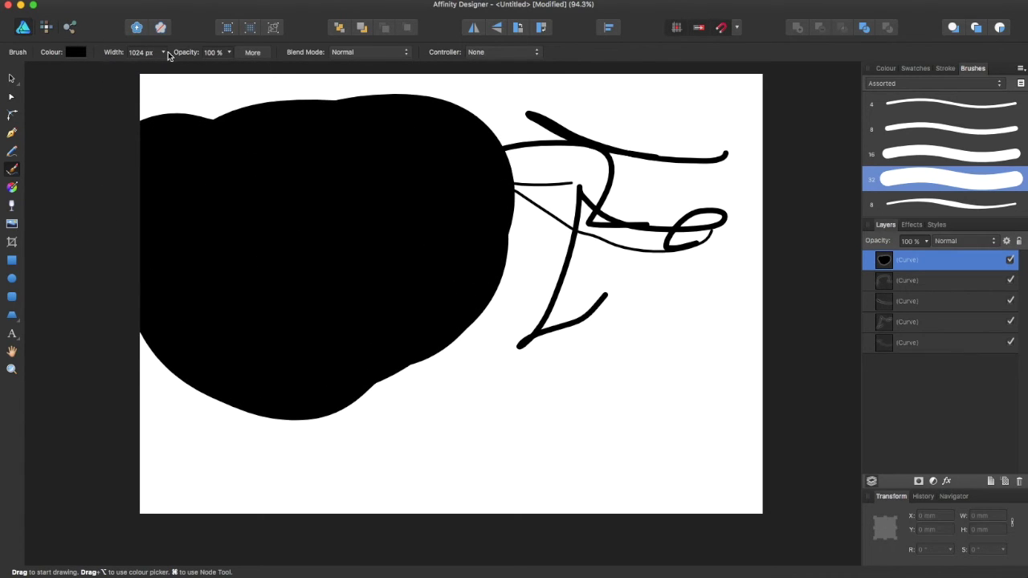
click(228, 54)
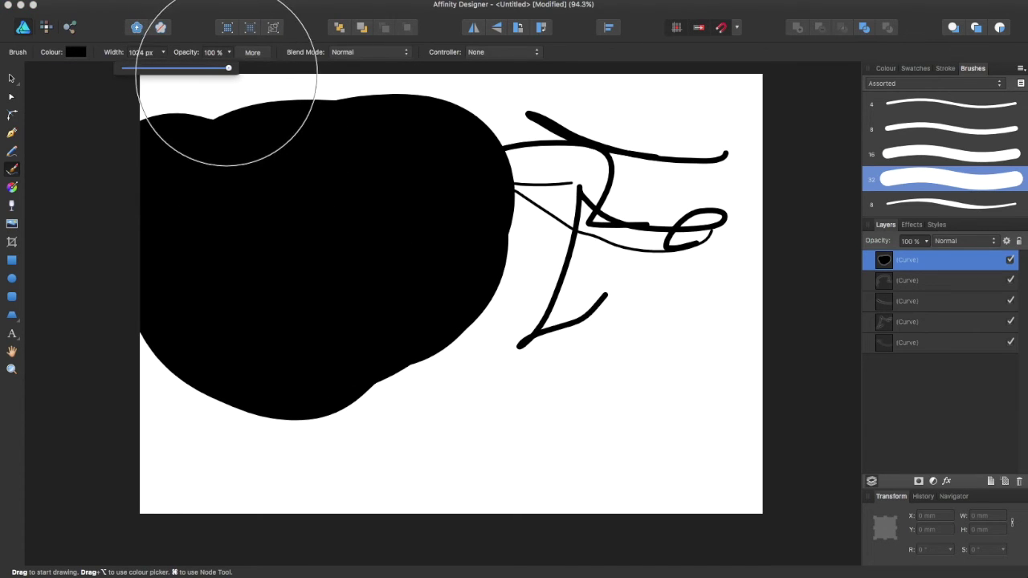
- Set opacity to 38% and width to 45 px, then draw a grey looping scribble lower right
drag(211, 72, 163, 70)
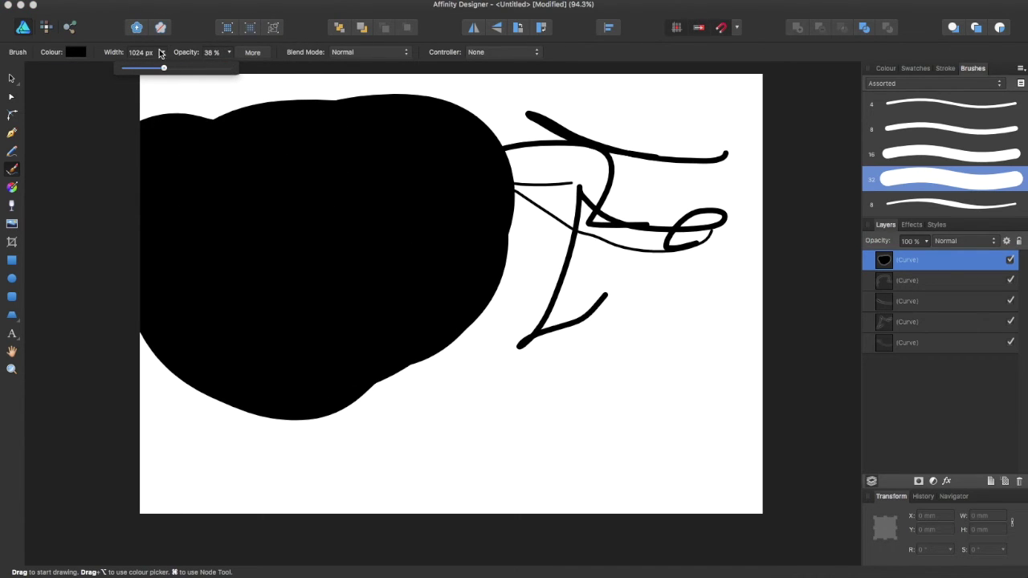
click(161, 53)
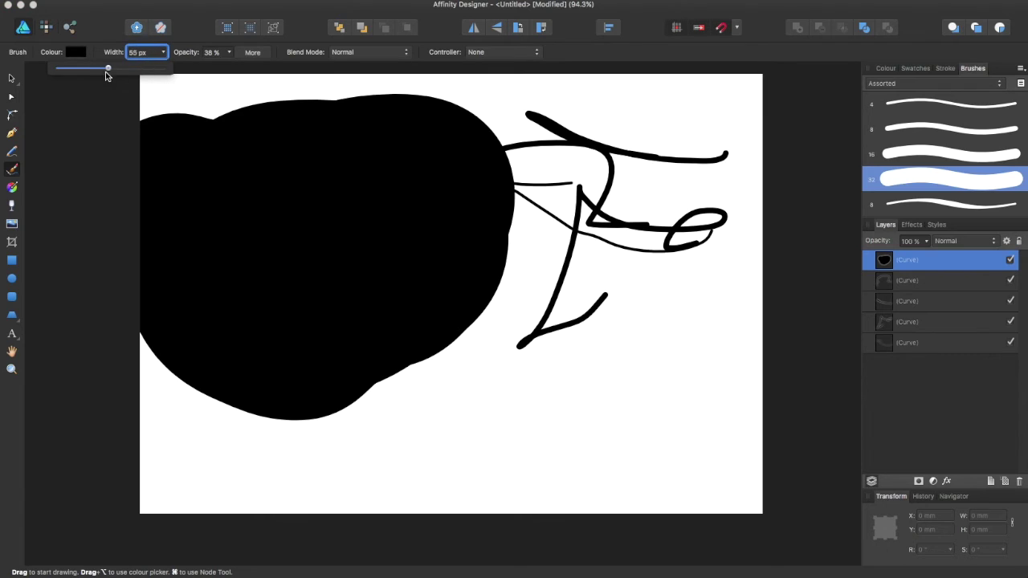
drag(106, 75, 102, 73)
mouse_move(631, 408)
mouse_down()
mouse_move(502, 430)
mouse_move(600, 407)
mouse_up()
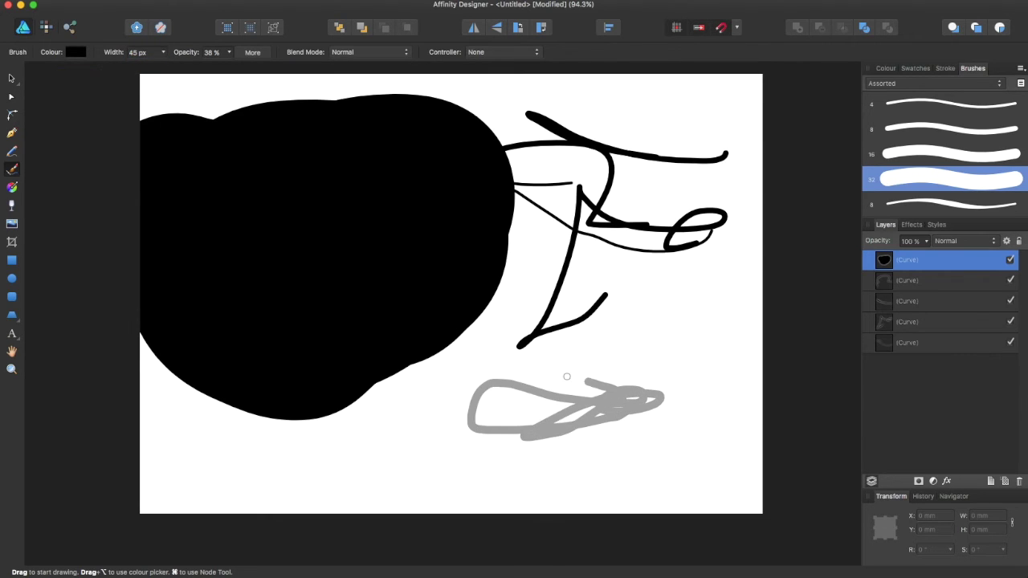
mouse_move(566, 376)
mouse_down()
mouse_move(682, 422)
mouse_move(604, 442)
mouse_move(613, 342)
mouse_up()
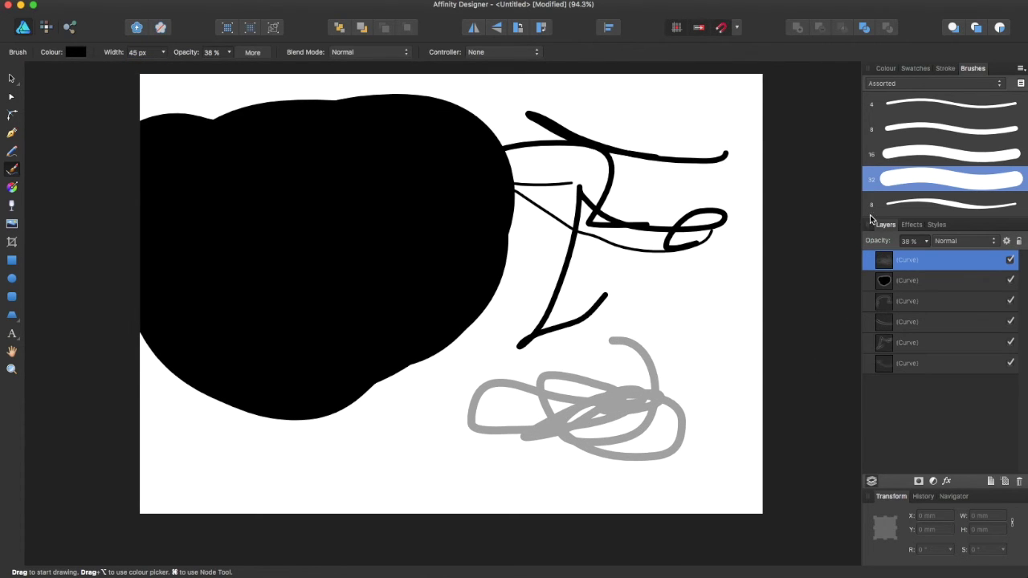
click(911, 226)
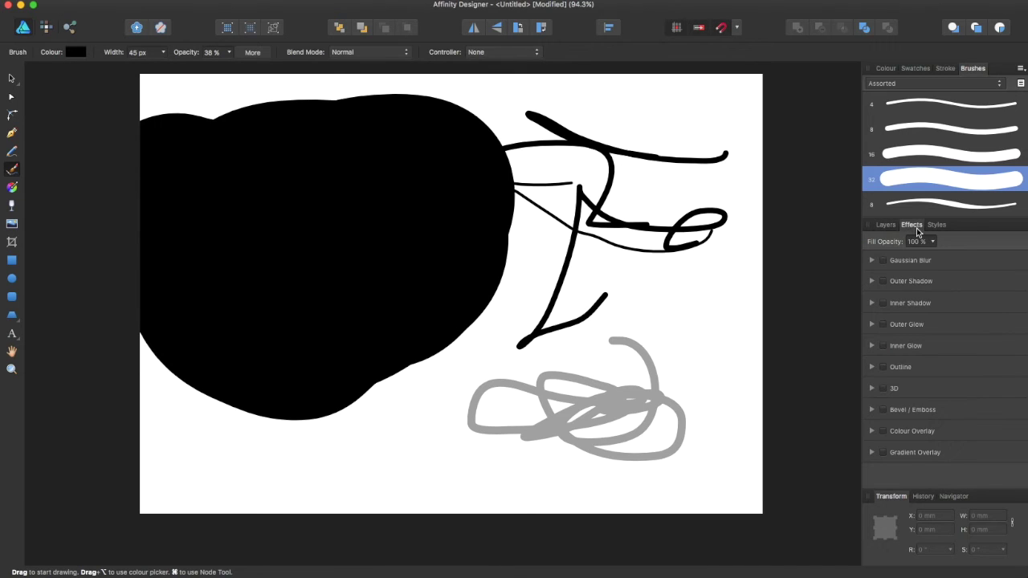
- Select the grey scribble and give its 10.8 pt stroke the Dashed Line style (1, 1, 0, 0)
click(945, 69)
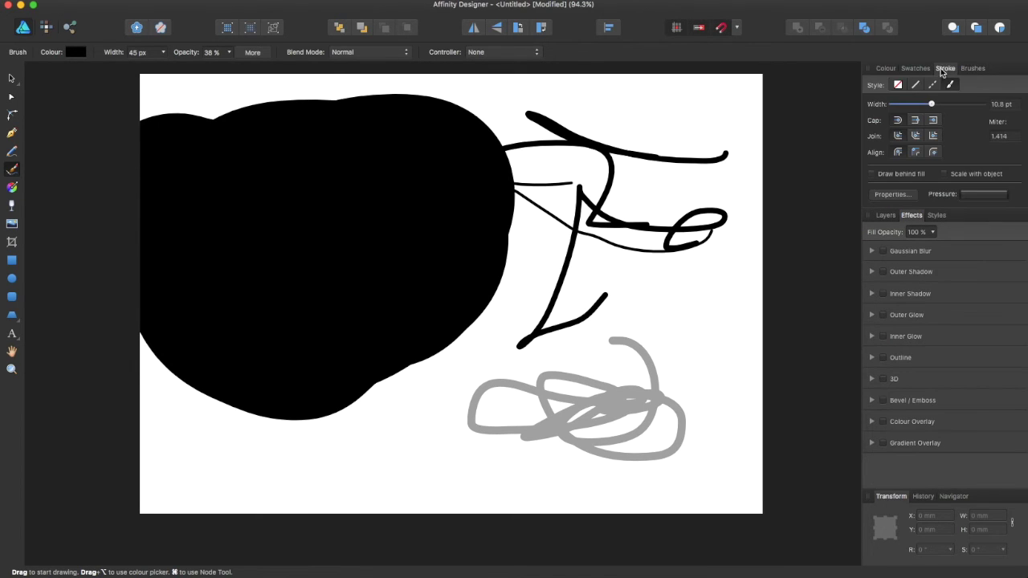
click(890, 217)
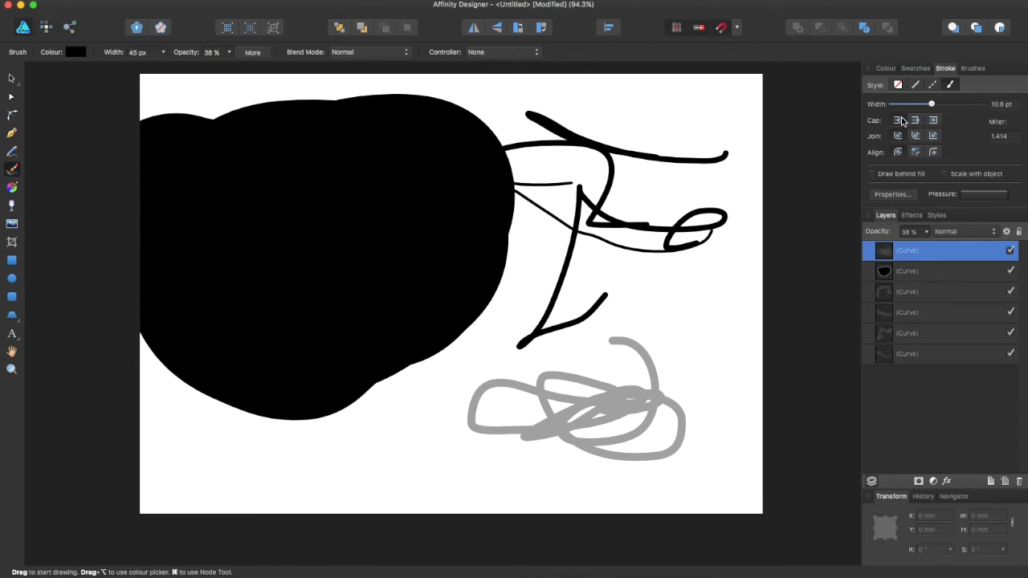
click(11, 78)
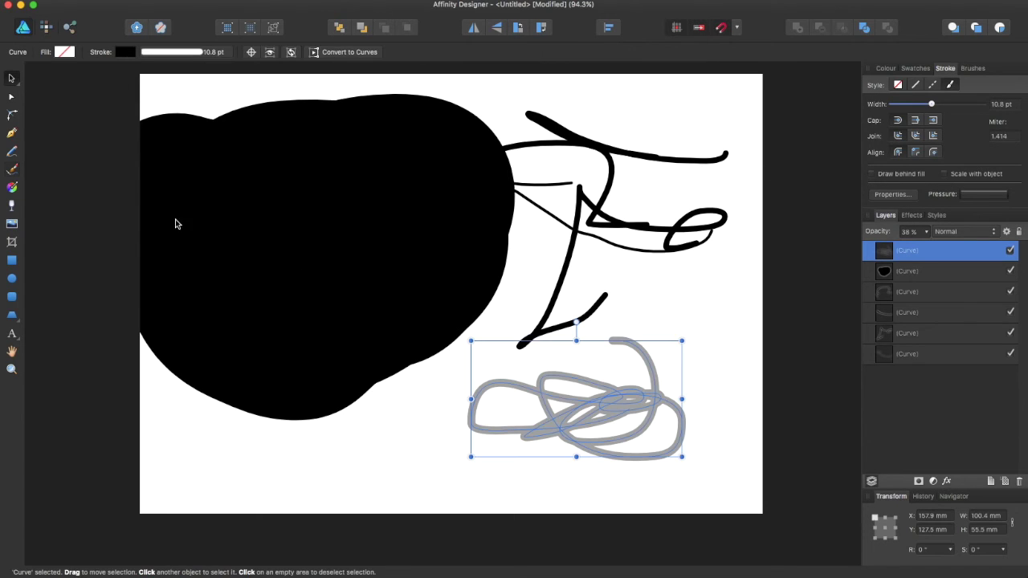
click(933, 85)
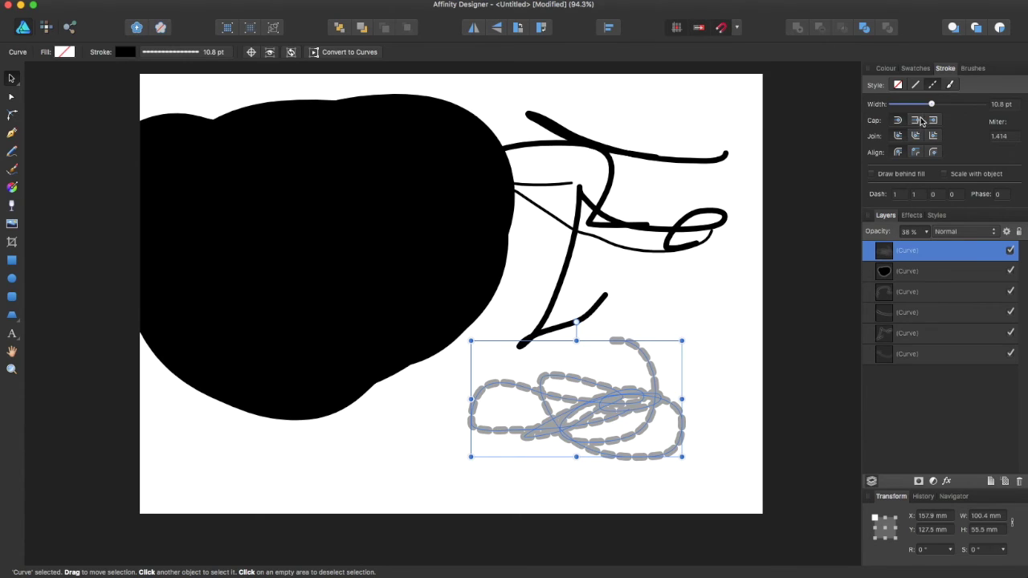
click(950, 85)
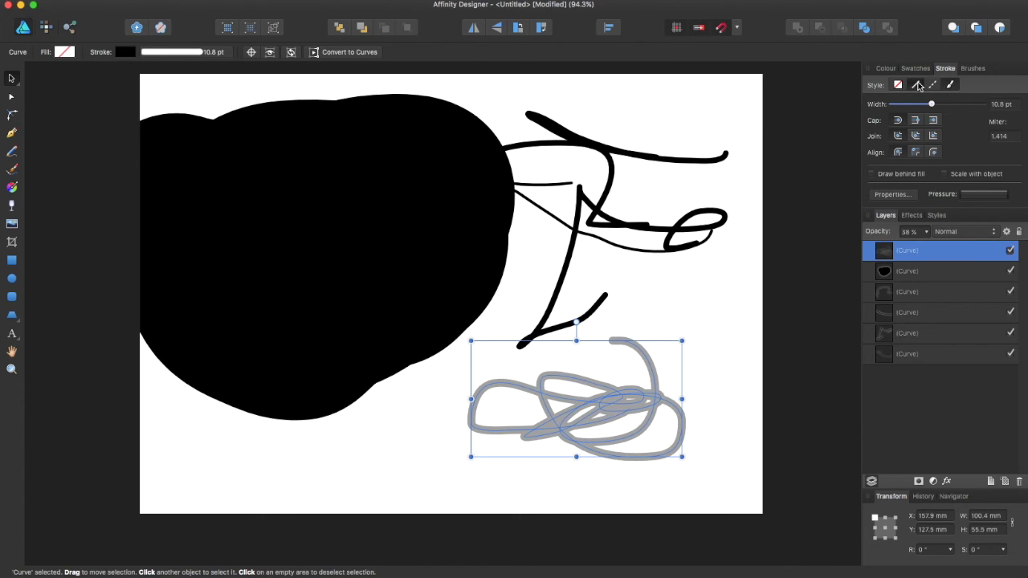
click(933, 85)
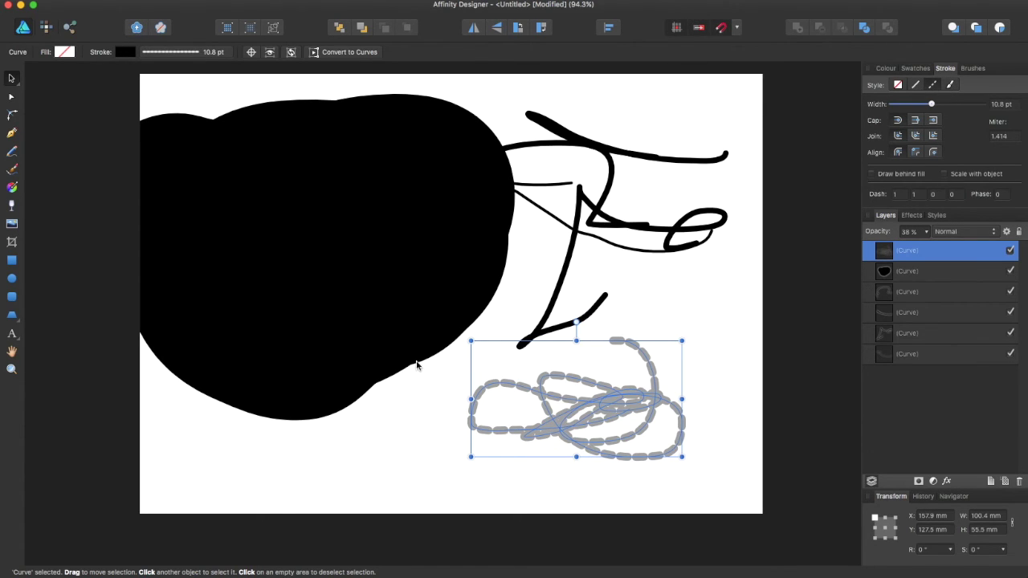
- Drag the dashed scribble's nodes to add loops up to the black sketch and down to the page bottom
click(11, 97)
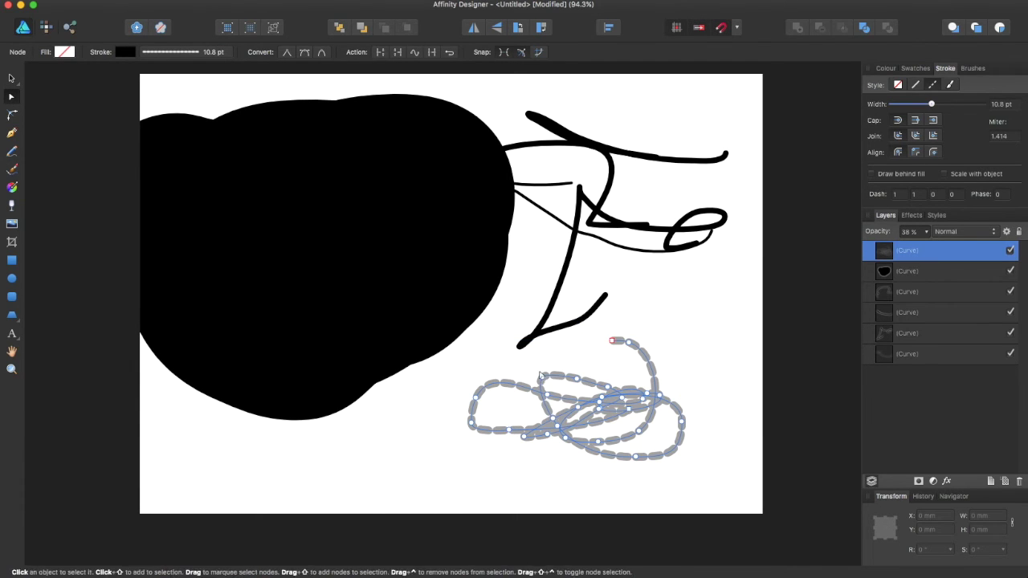
drag(547, 379, 723, 367)
mouse_move(630, 345)
mouse_down()
mouse_move(620, 311)
mouse_move(528, 224)
mouse_up()
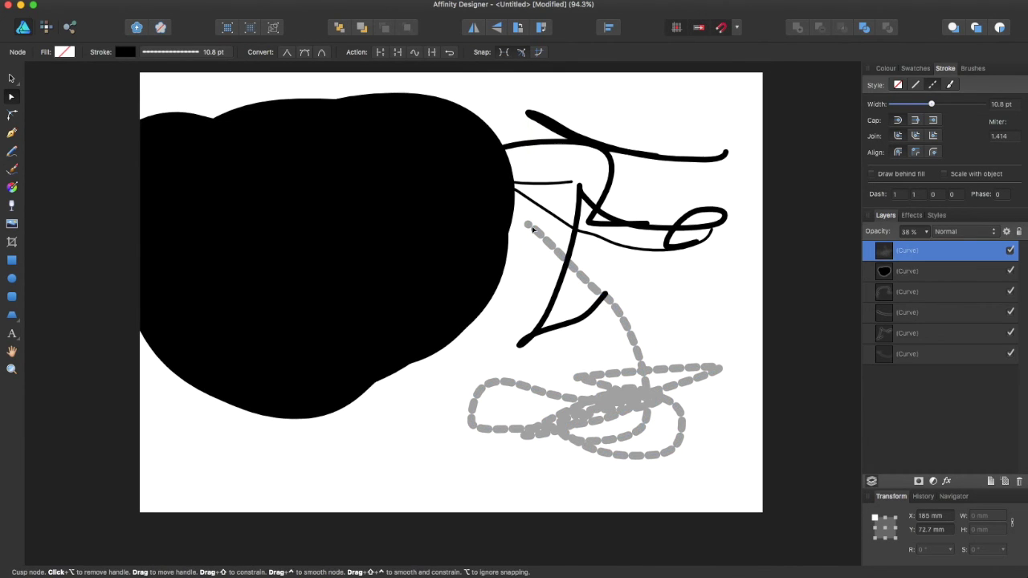
drag(554, 424, 384, 405)
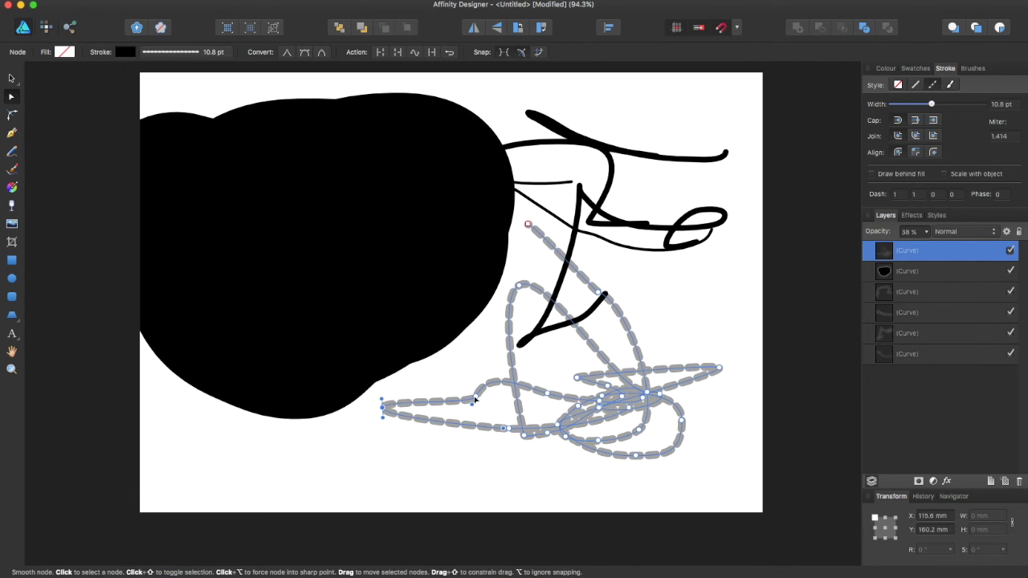
drag(475, 395, 452, 338)
drag(523, 435, 383, 526)
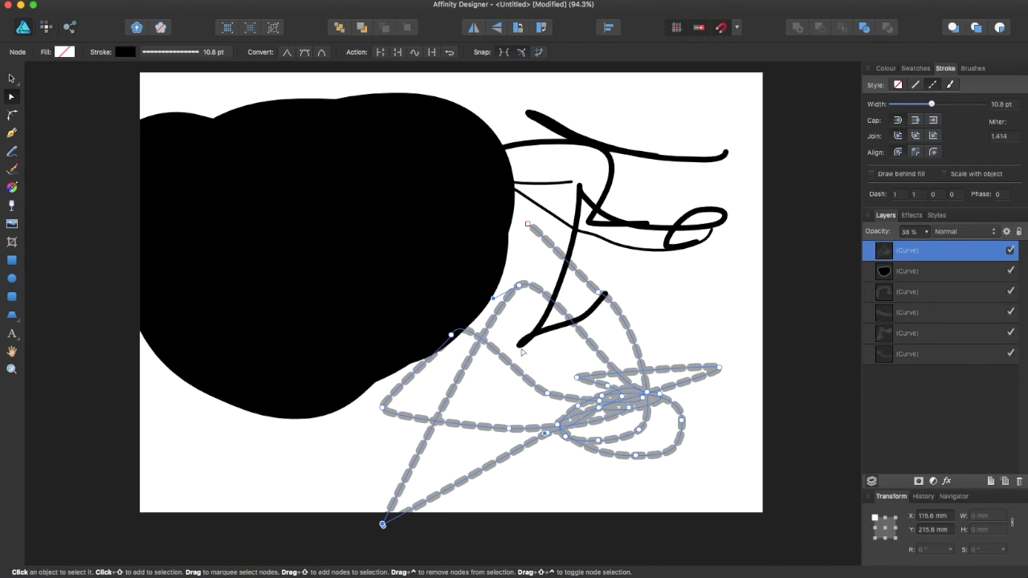
- Widen the dashed scribble's stroke to 16 pt and deselect it
click(157, 51)
mouse_move(168, 90)
mouse_down()
mouse_move(159, 92)
mouse_move(193, 92)
mouse_move(180, 101)
mouse_up()
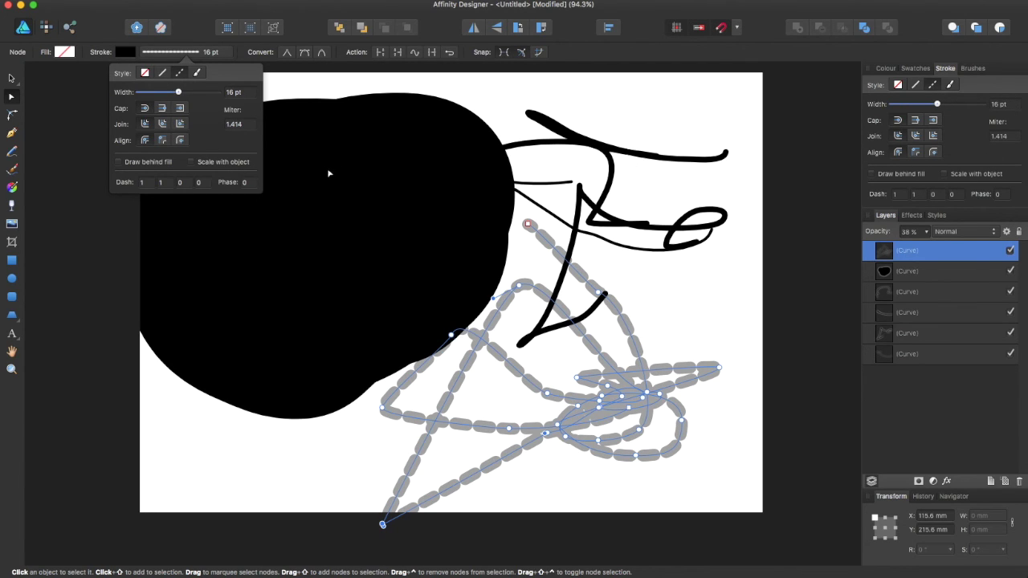
click(692, 102)
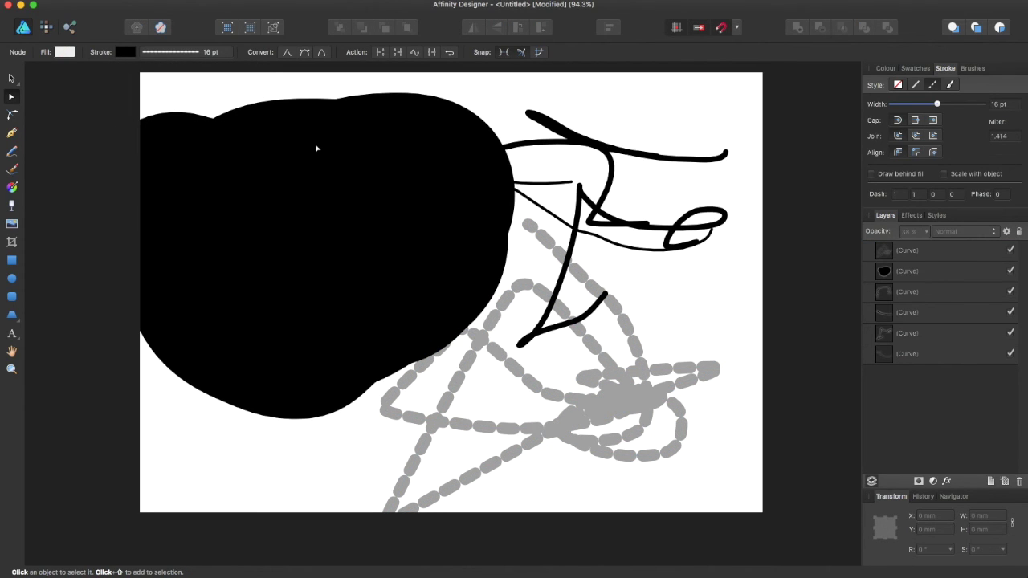
click(11, 171)
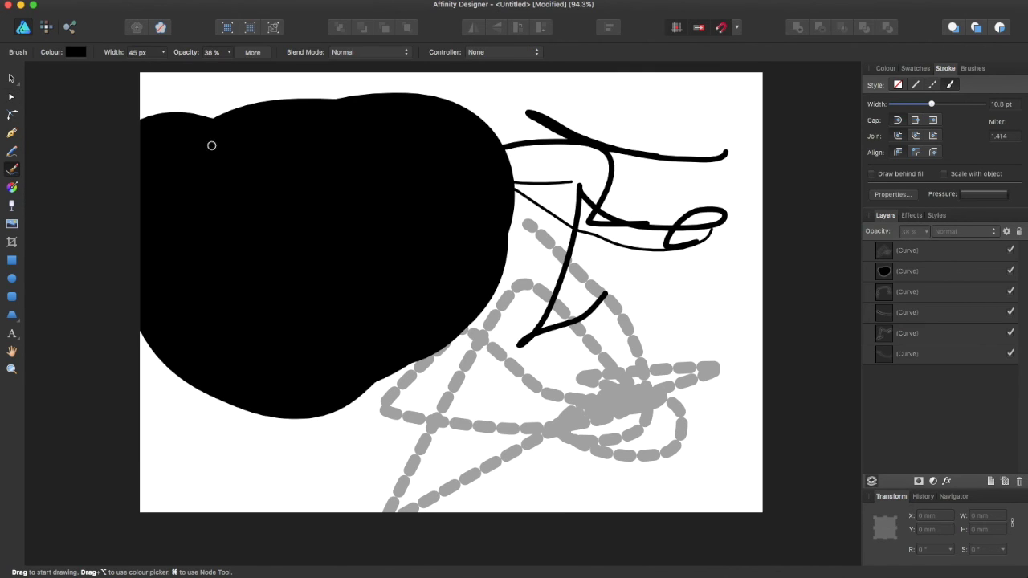